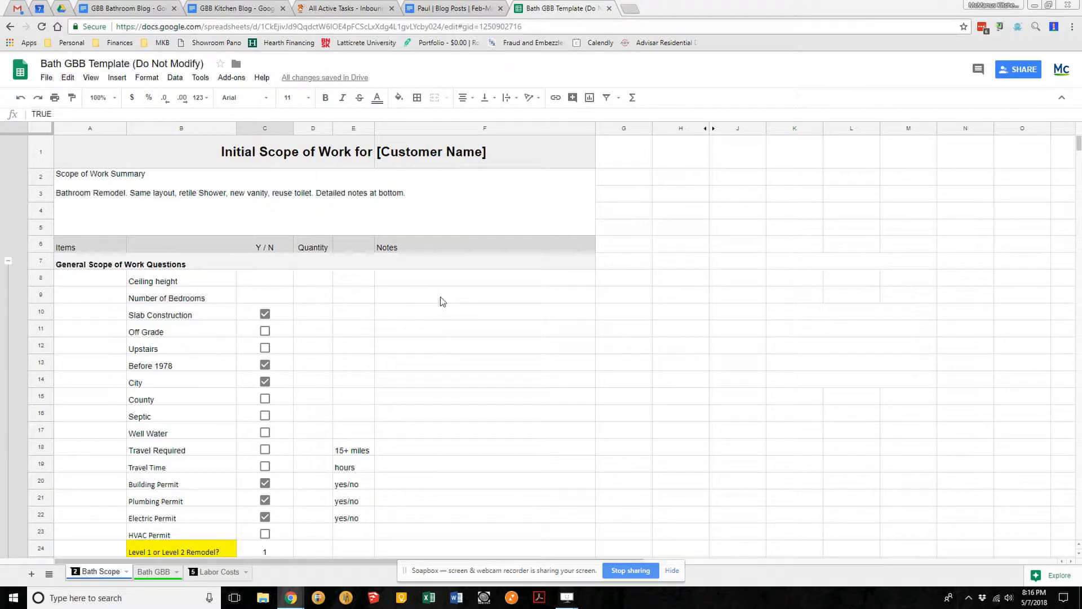
Scroll the Bath Scope checklist past the Notes section down to the Draw Floorplan row 218.
scroll(243, 299, "down", 5)
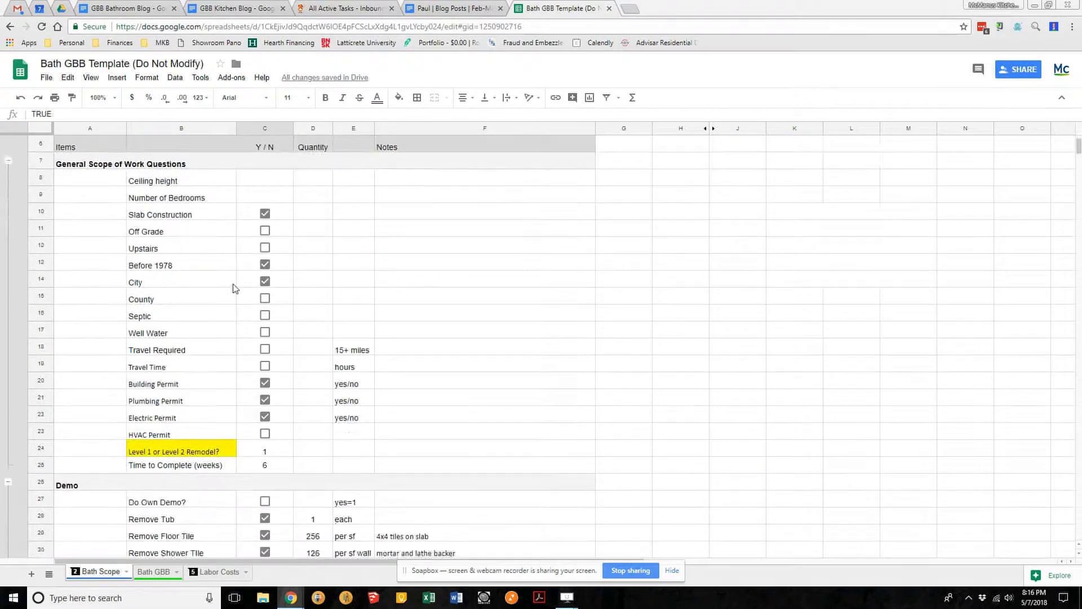
scroll(241, 300, "down", 8)
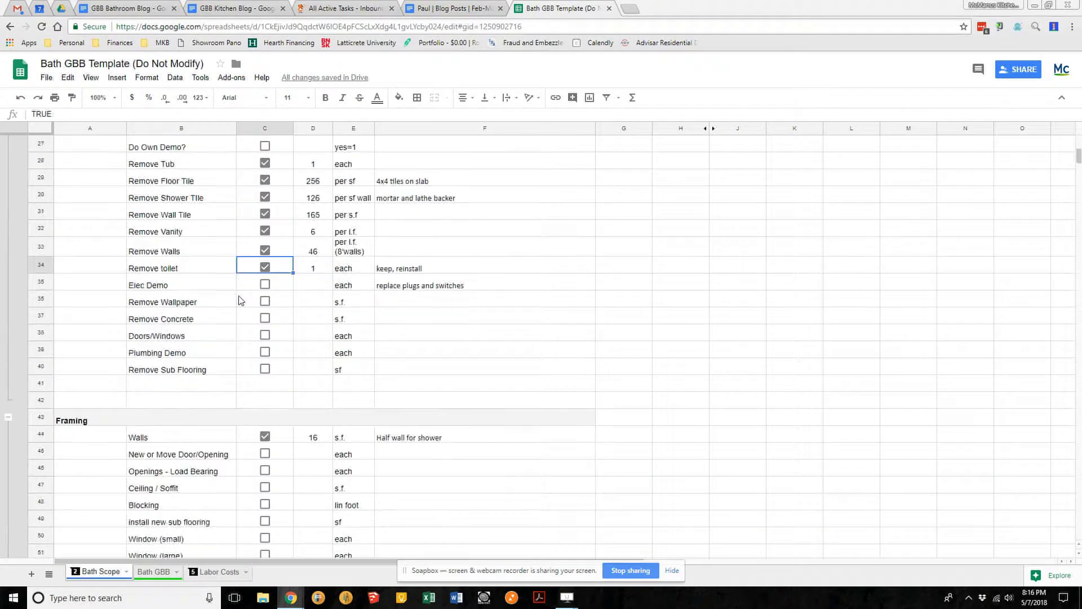
scroll(242, 300, "down", 1)
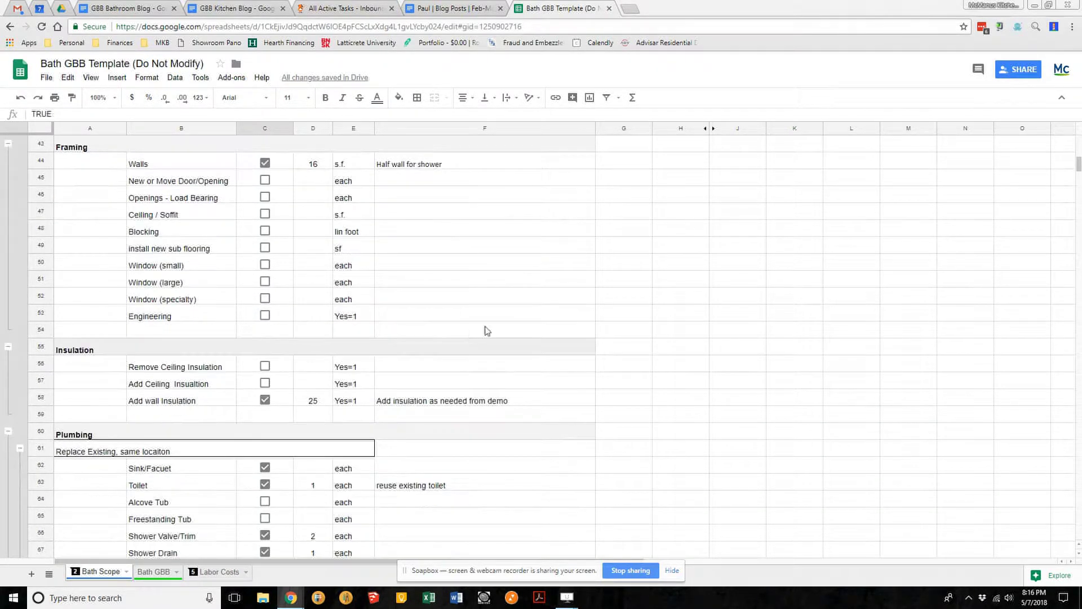
scroll(487, 330, "up", 14)
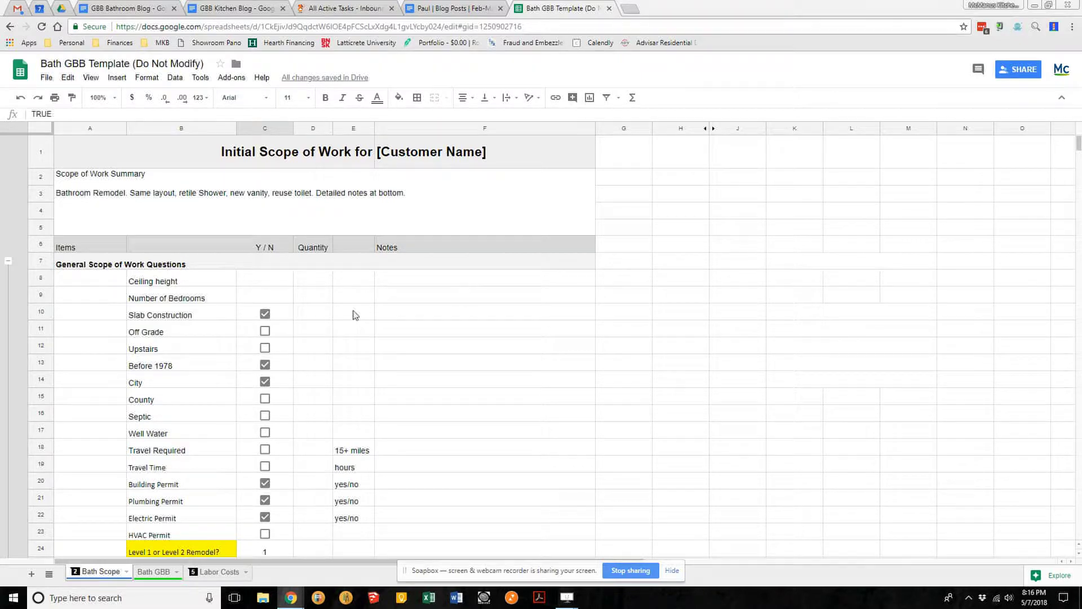
scroll(283, 315, "down", 6)
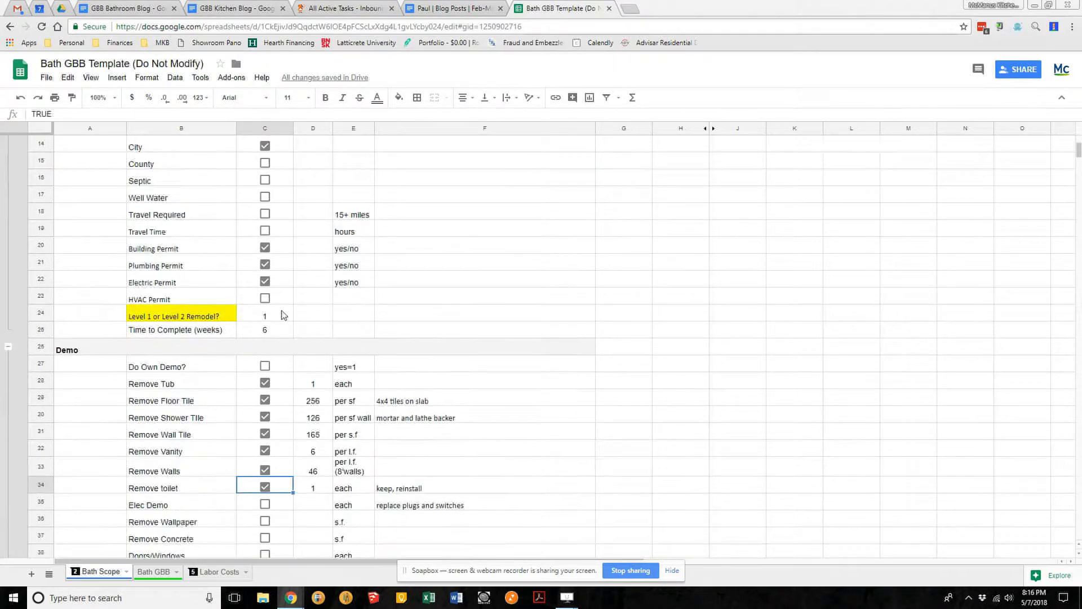
scroll(284, 315, "down", 10)
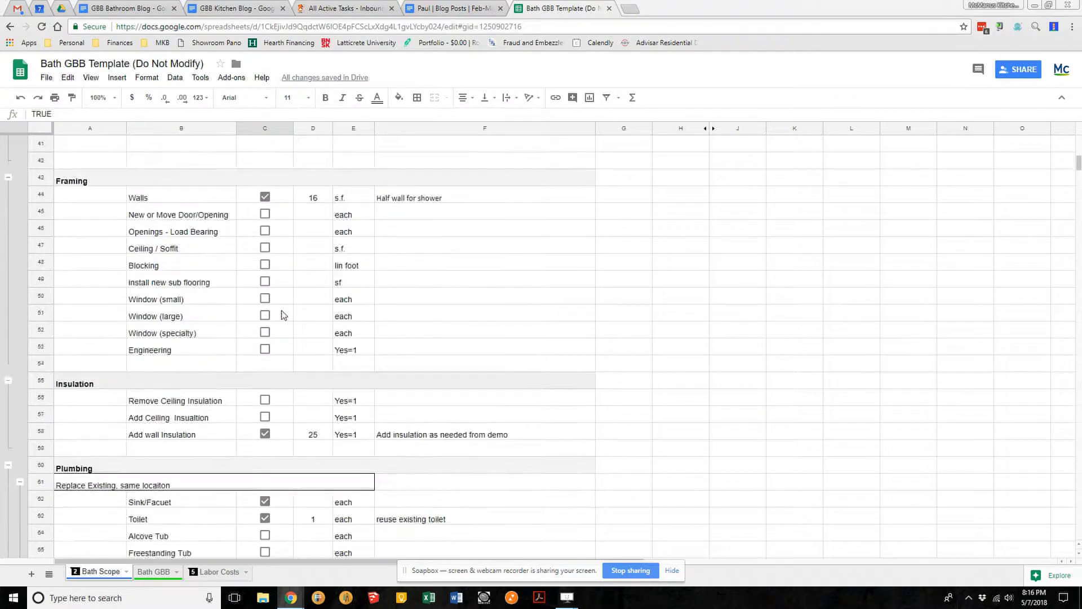
scroll(284, 331, "down", 2)
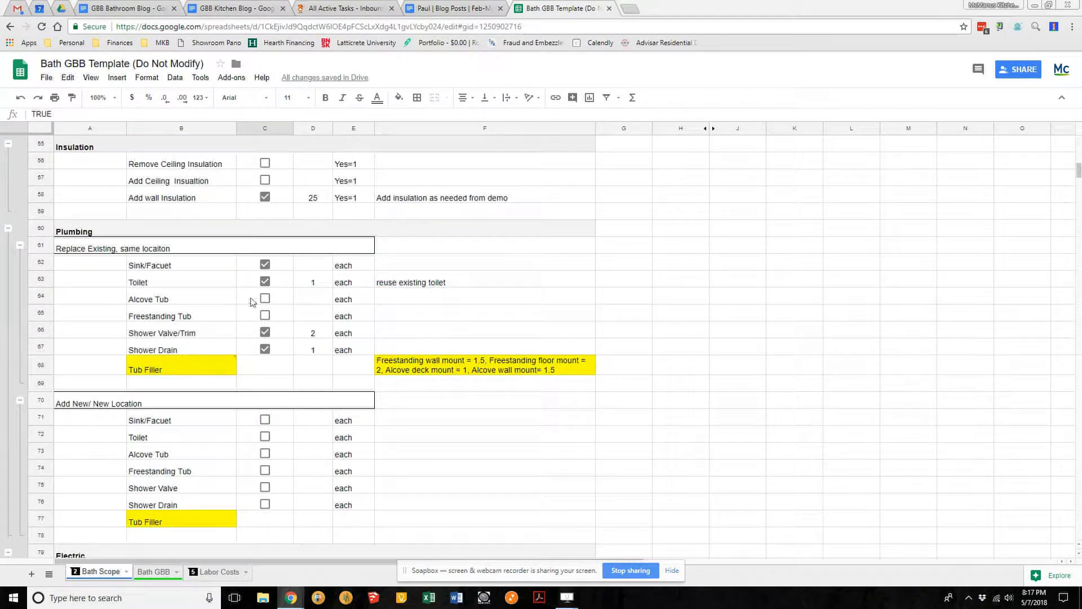
scroll(283, 374, "down", 7)
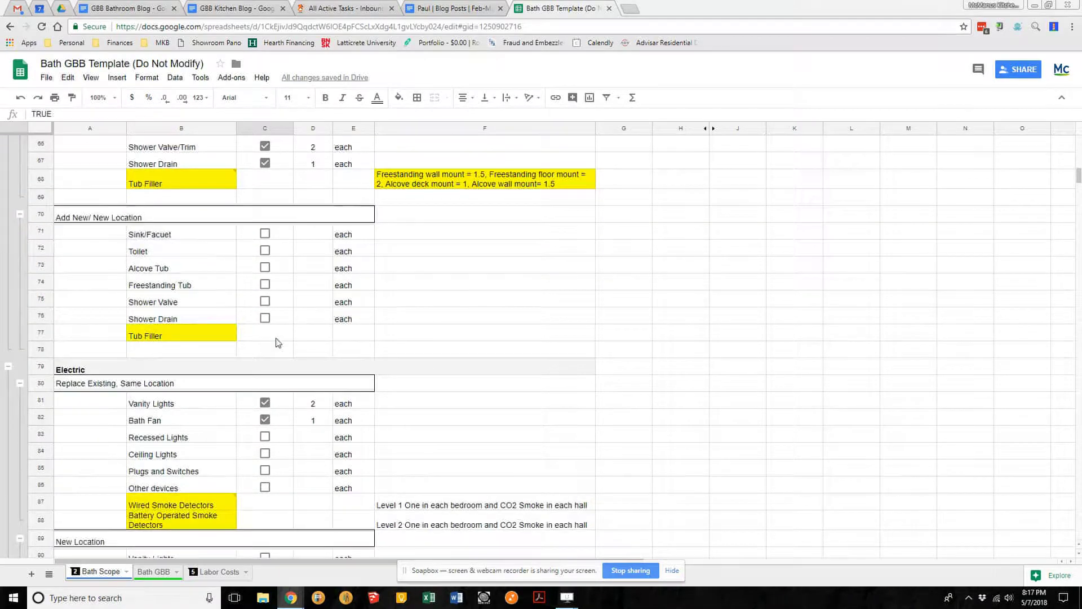
scroll(288, 297, "down", 2)
scroll(276, 291, "up", 3)
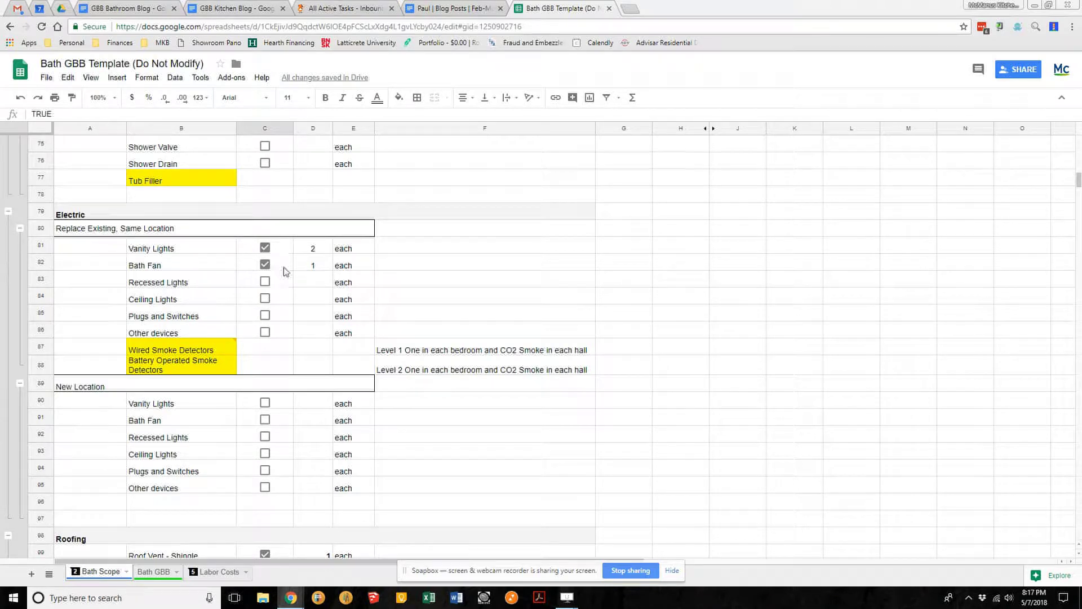
scroll(293, 279, "down", 1)
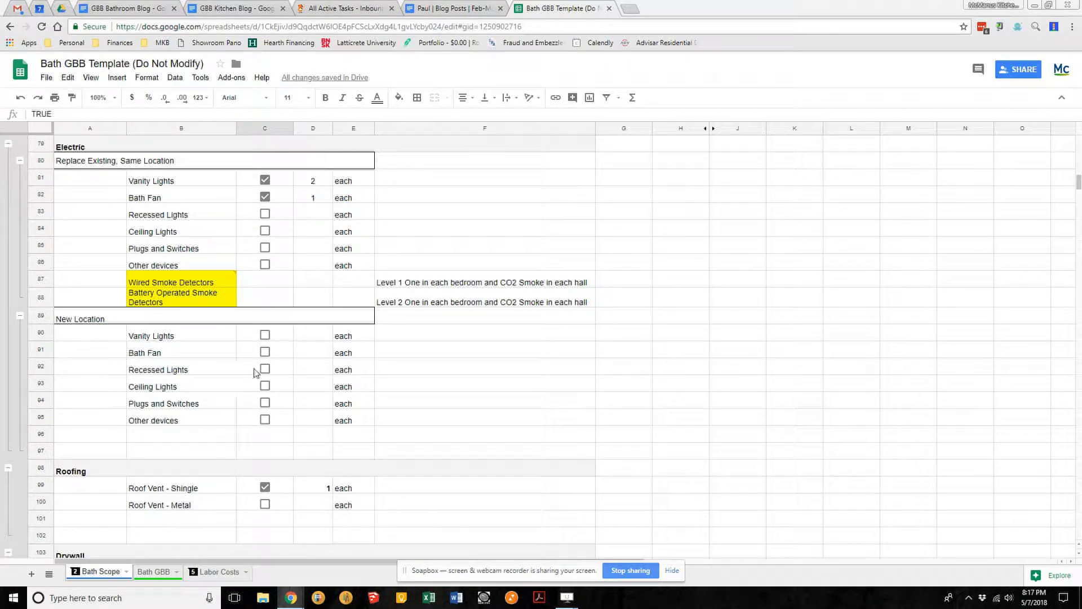
scroll(293, 388, "down", 2)
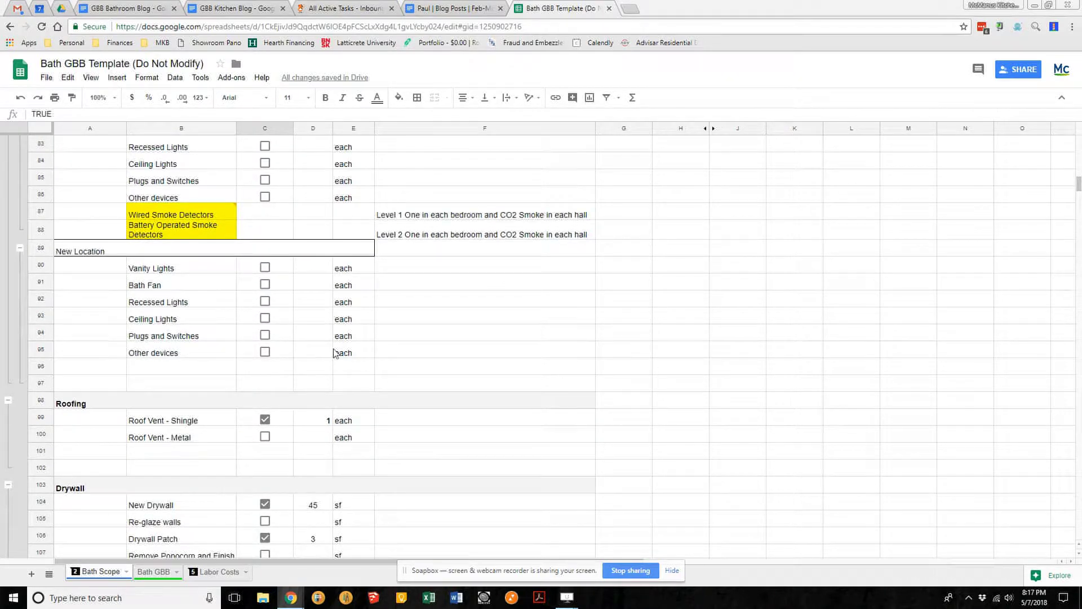
scroll(310, 394, "down", 3)
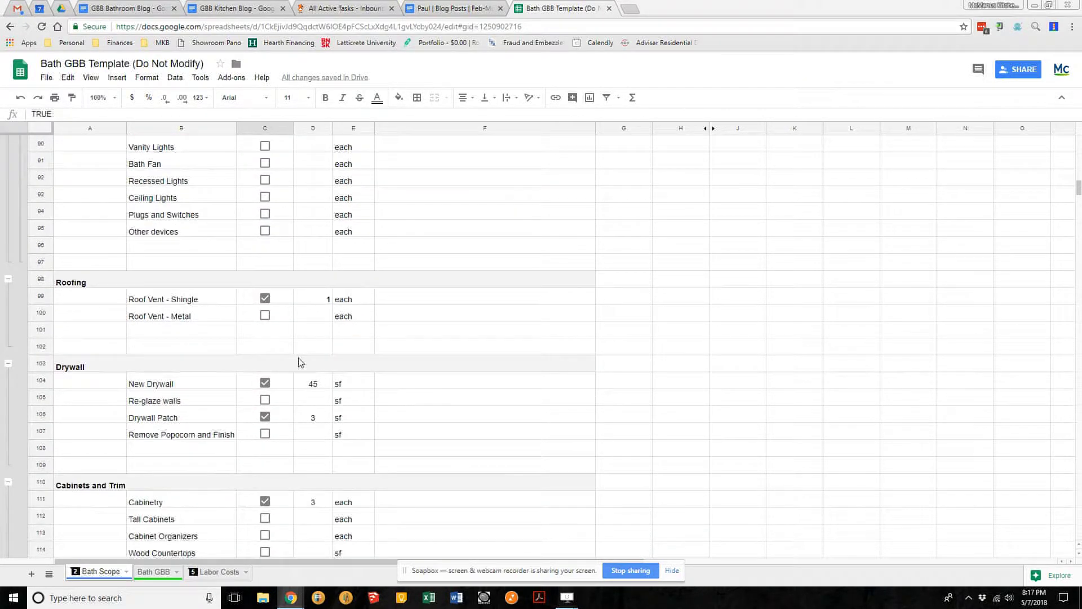
scroll(104, 251, "down", 3)
scroll(108, 265, "up", 2)
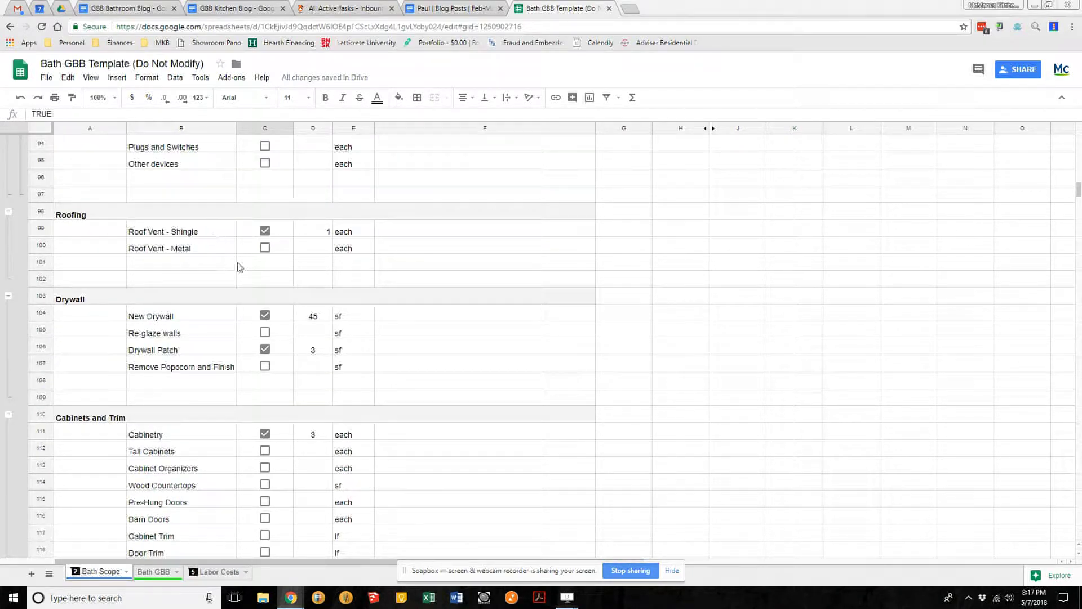
scroll(190, 256, "down", 2)
scroll(191, 256, "down", 4)
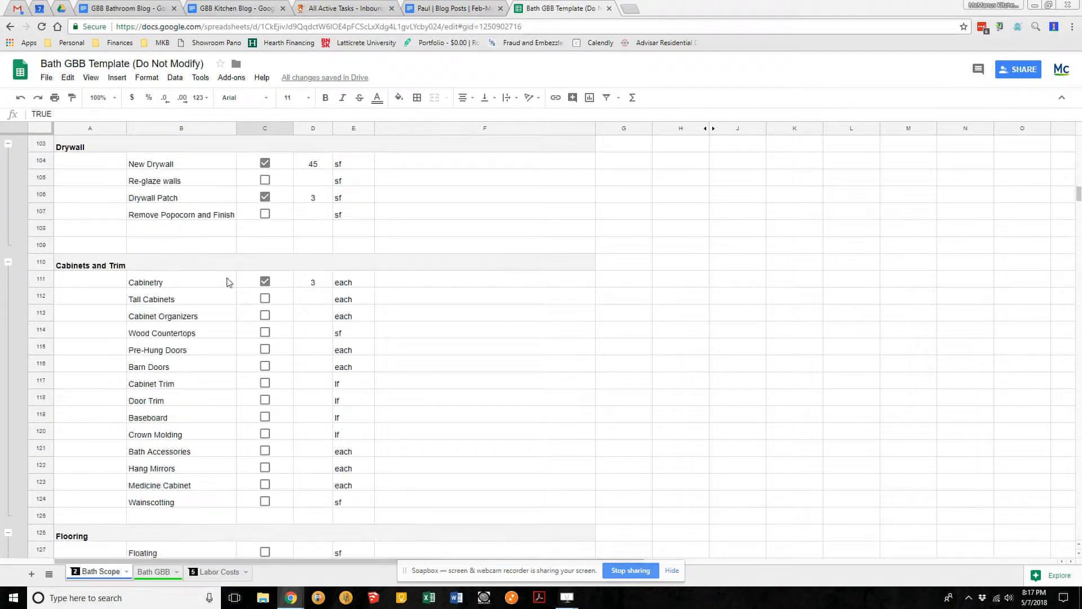
scroll(215, 303, "down", 9)
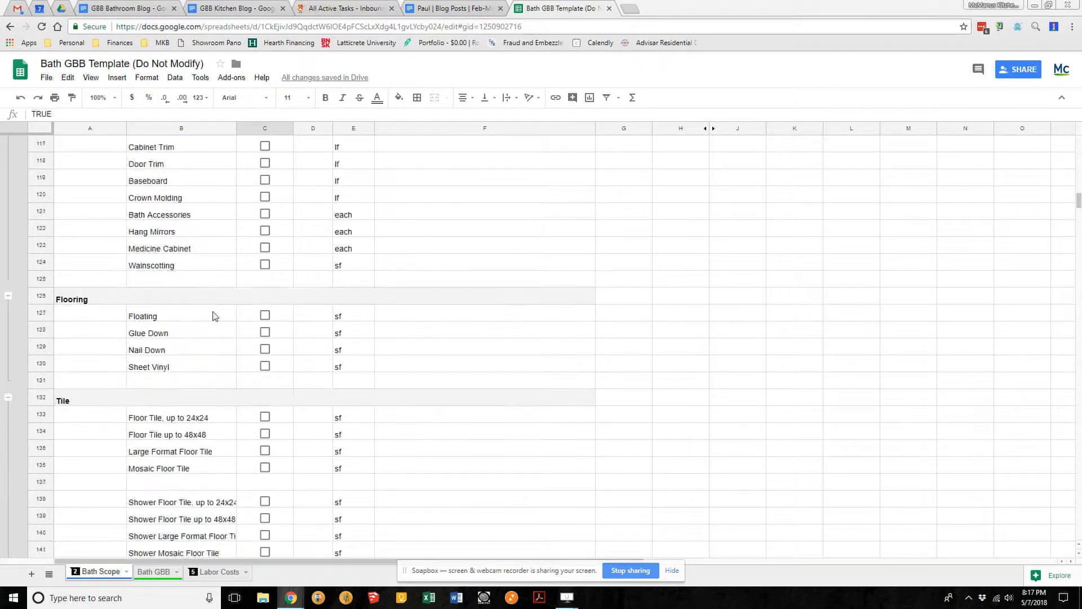
scroll(306, 354, "down", 9)
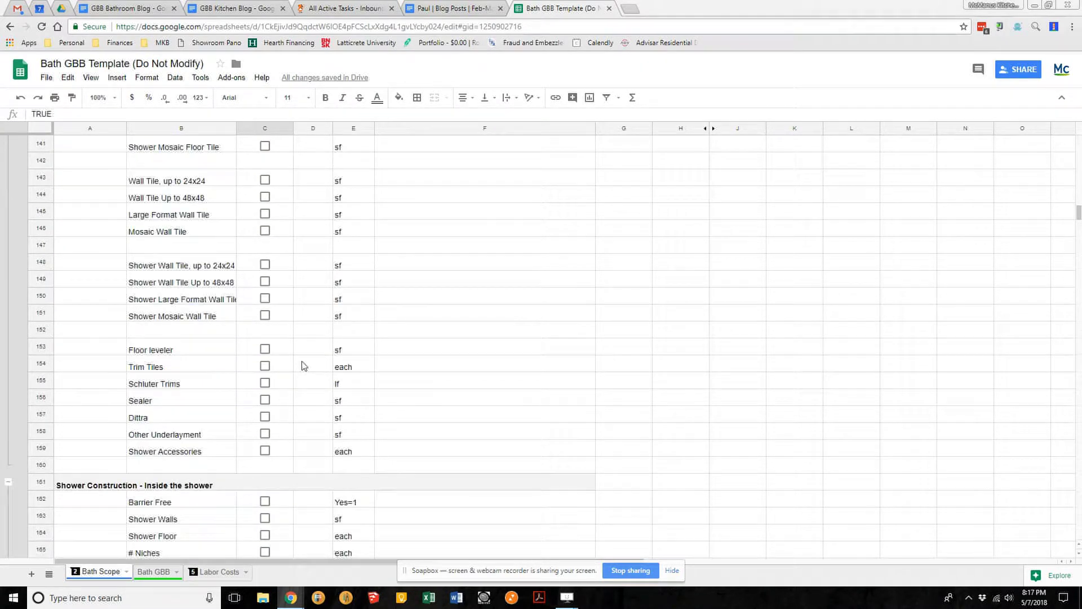
scroll(305, 366, "down", 4)
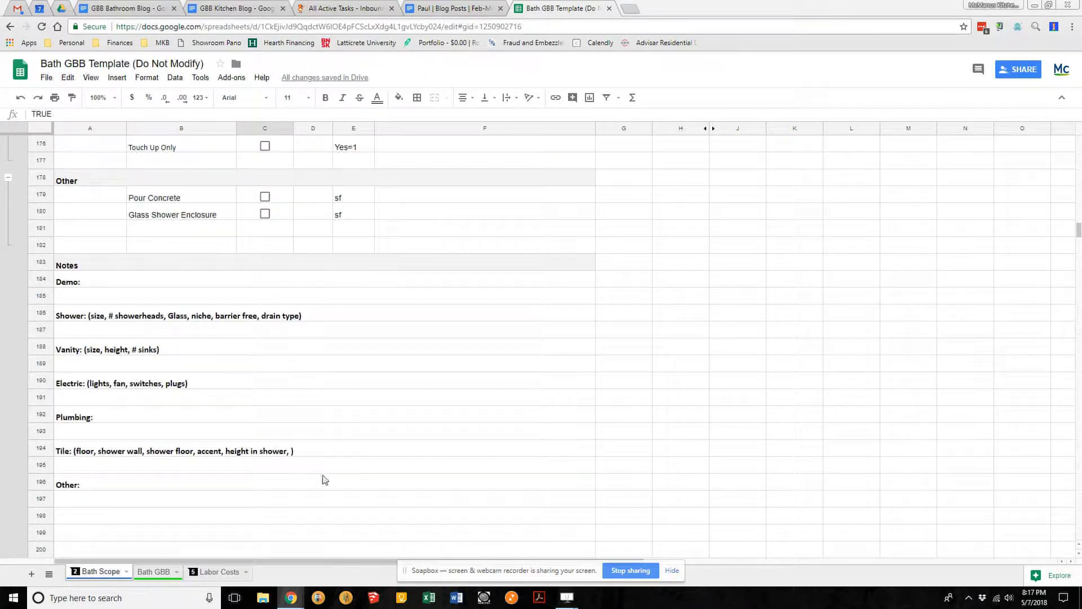
scroll(374, 326, "down", 6)
scroll(361, 346, "down", 5)
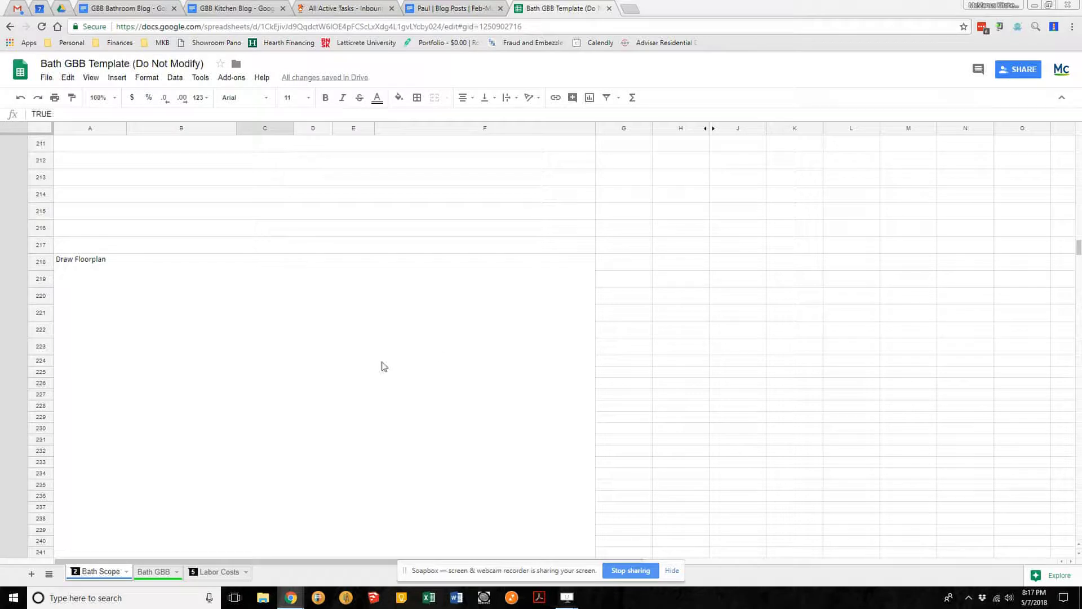
Back at Shower Construction, select the Notes cells beside Barrier Free, Shower Walls and Accent Tile.
scroll(439, 393, "up", 10)
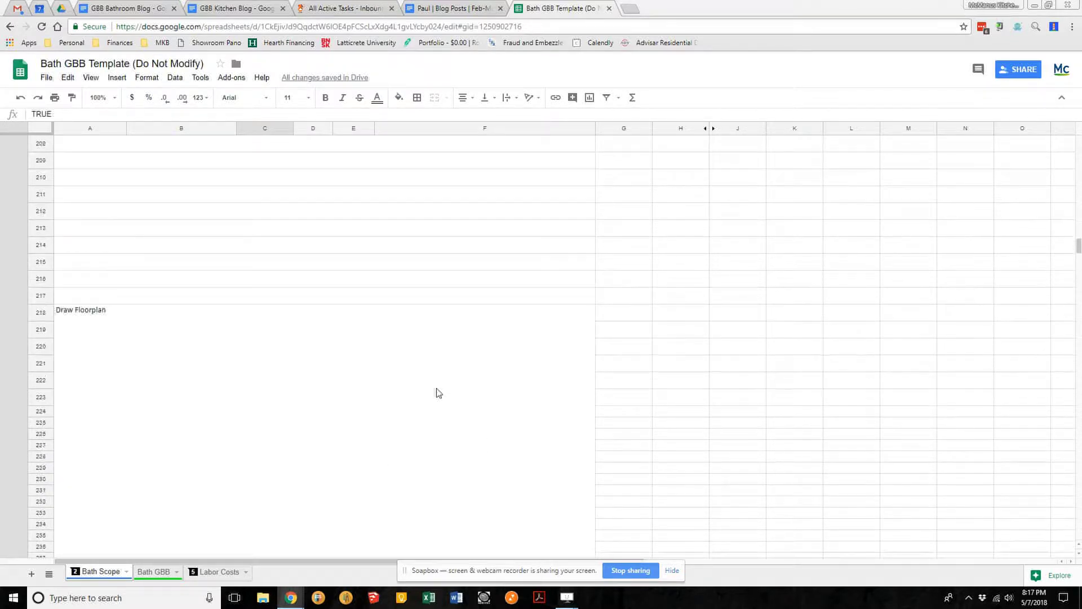
scroll(439, 393, "up", 7)
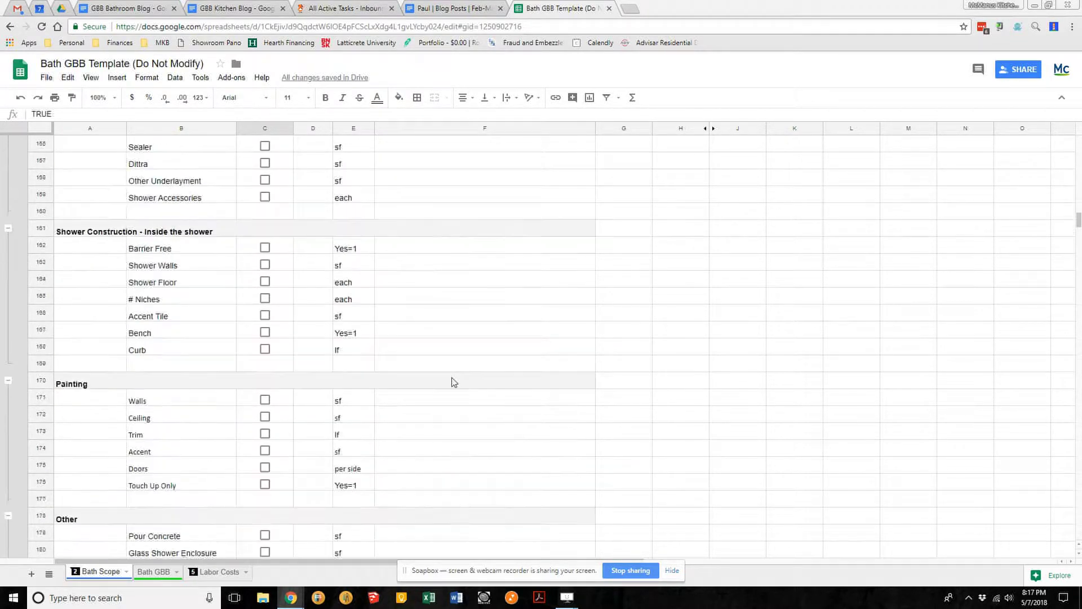
left_click(398, 281)
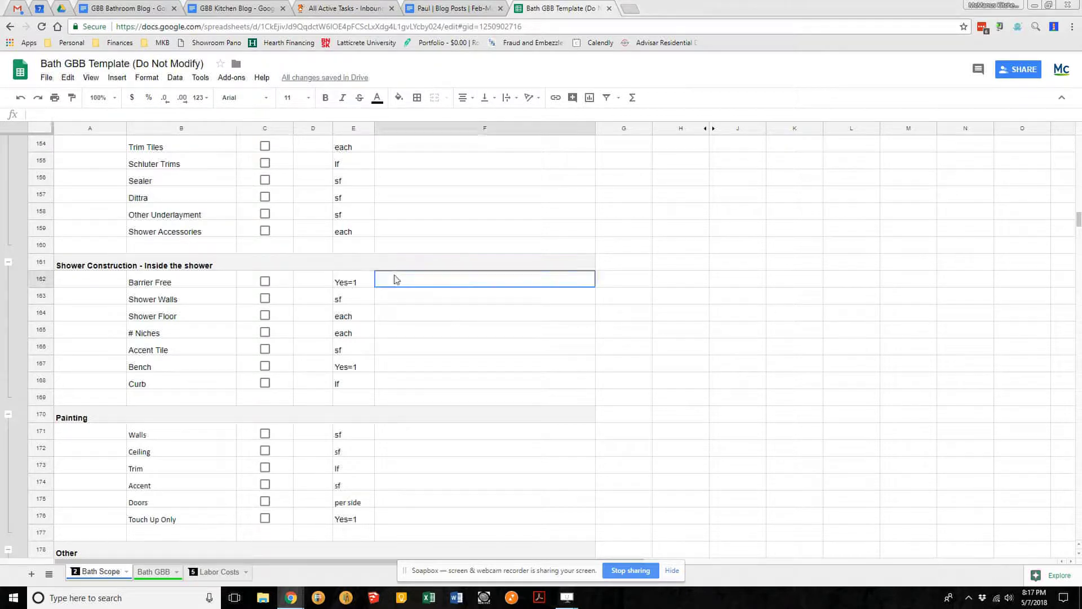
left_click(450, 299)
left_click(426, 342)
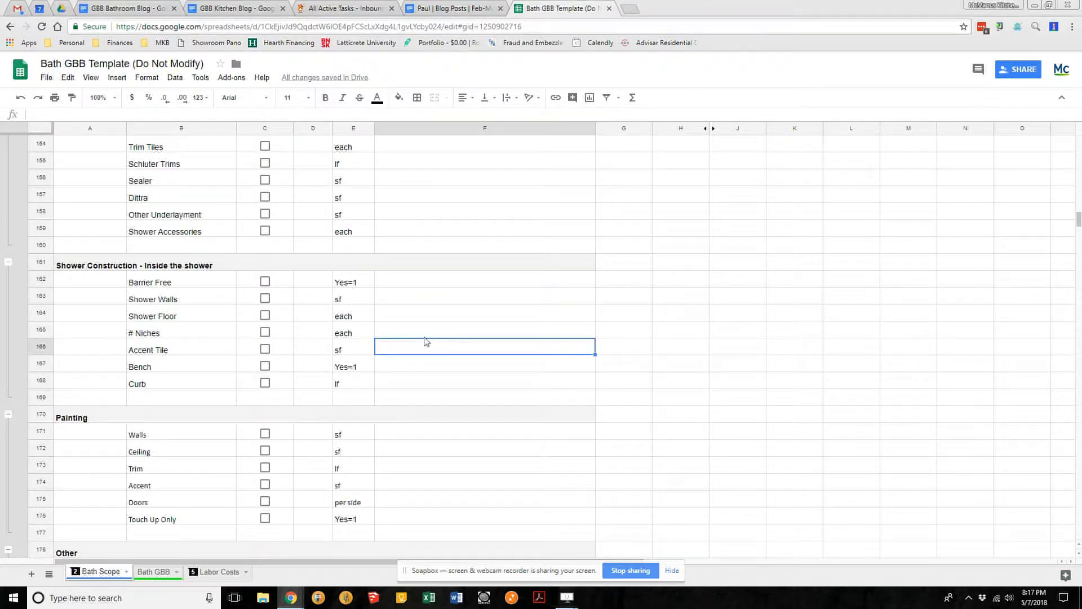
Scroll up to the Plumbing and Electric rows of the checklist.
scroll(456, 350, "down", 3)
scroll(456, 349, "up", 20)
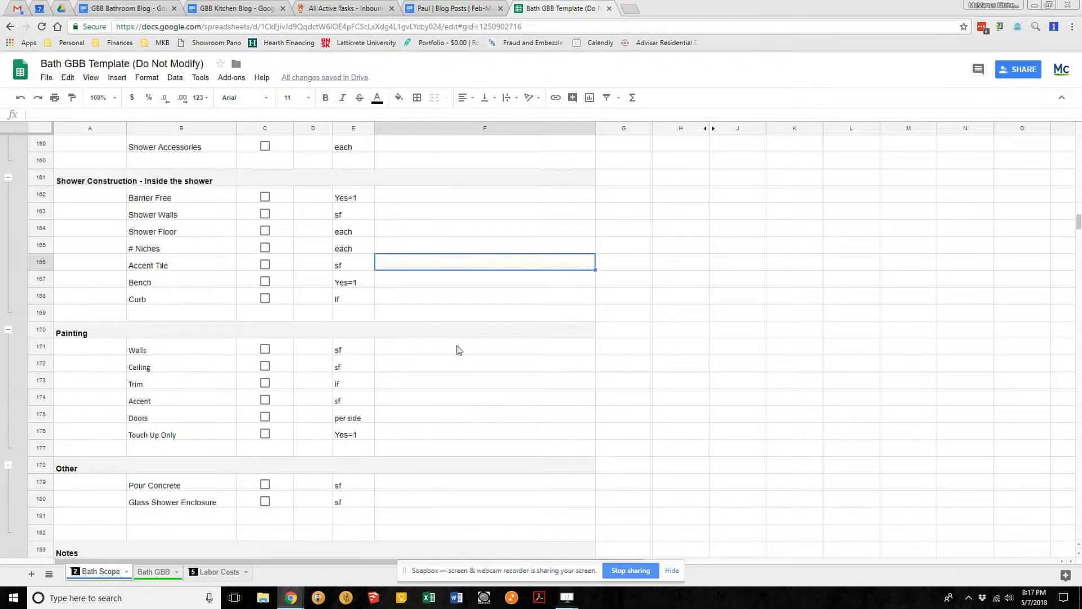
scroll(459, 350, "up", 5)
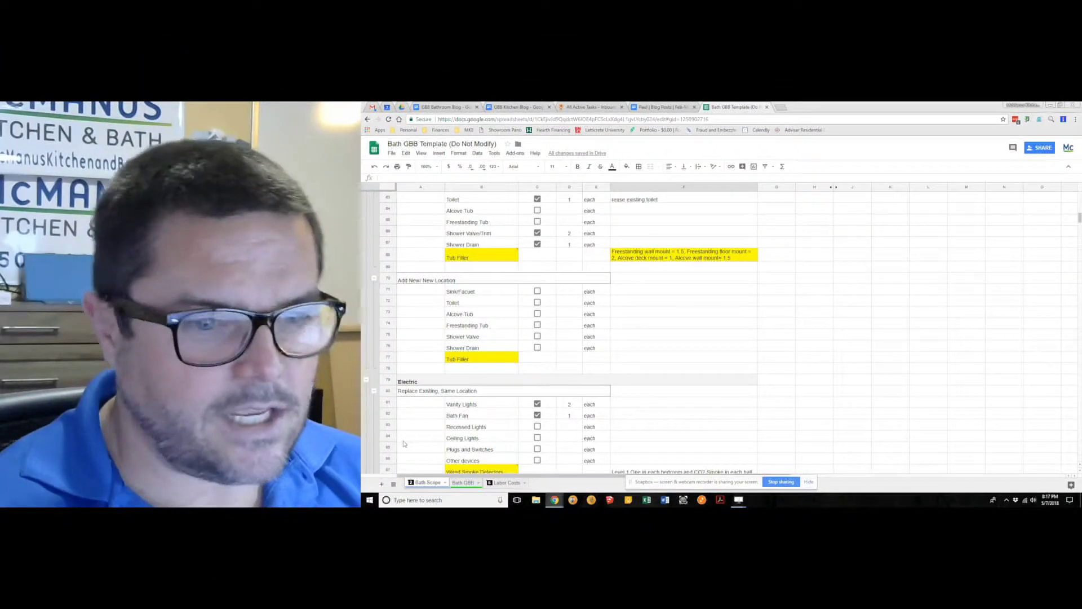
left_click(463, 484)
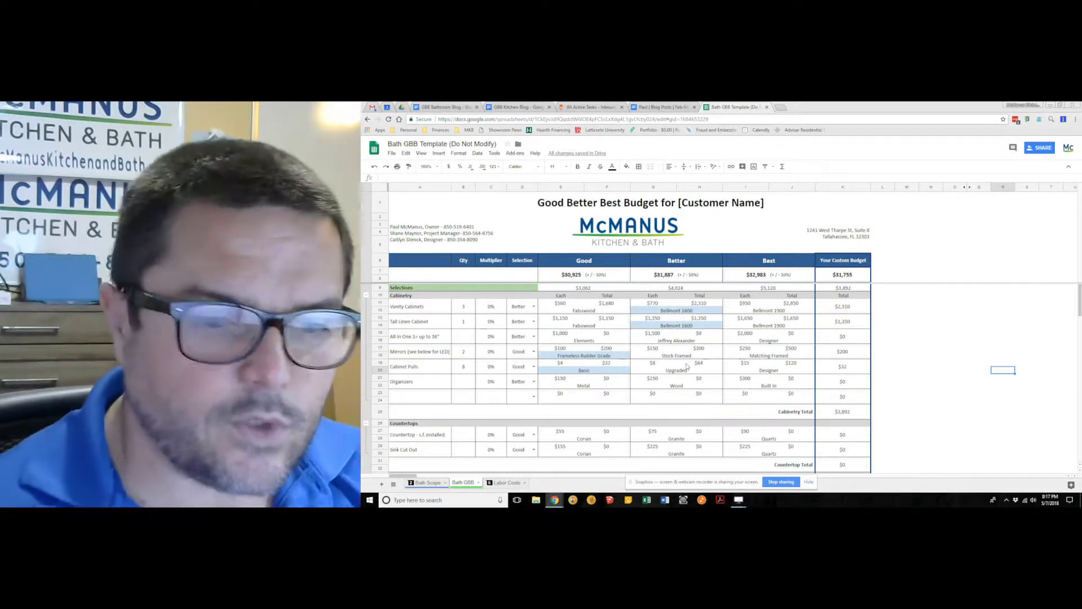
left_click(425, 483)
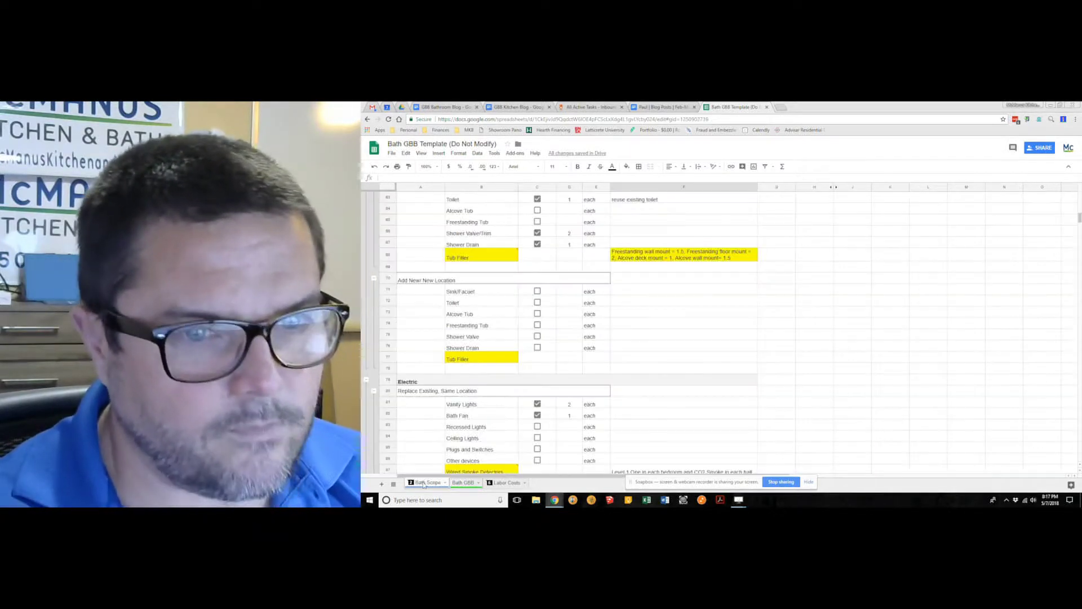
scroll(597, 361, "up", 15)
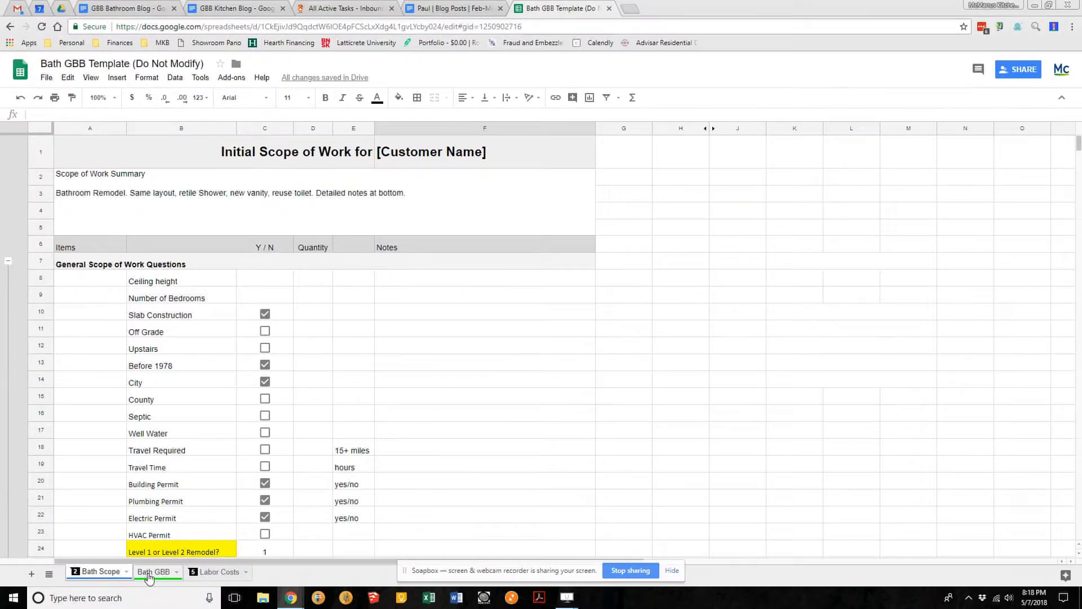
left_click(148, 573)
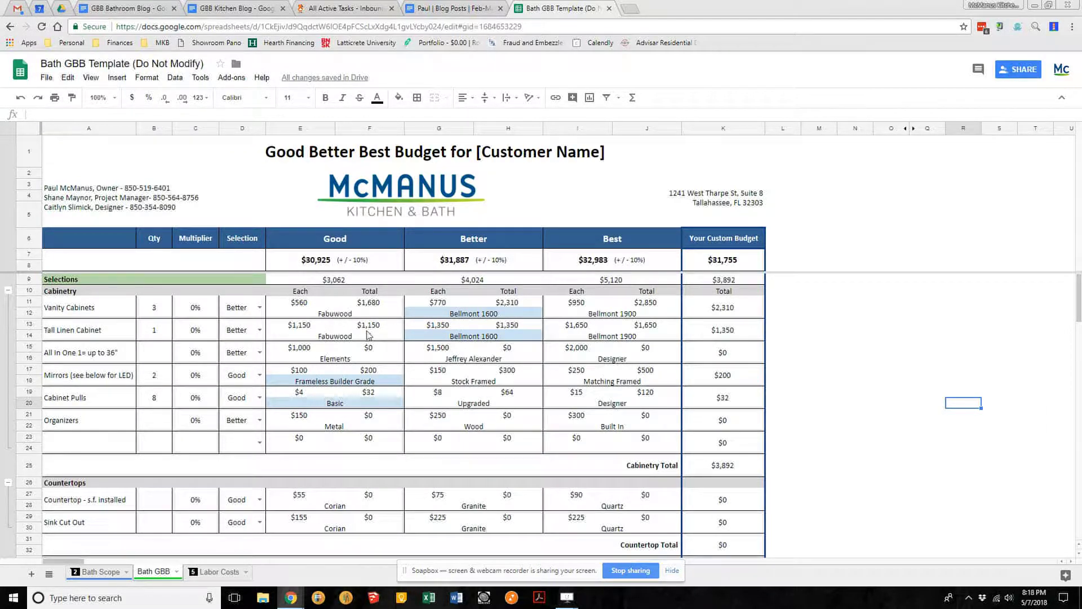
Change the Vanity Cabinets quantity in B11 to 4, raising the custom total to $32,579.
left_click(152, 316)
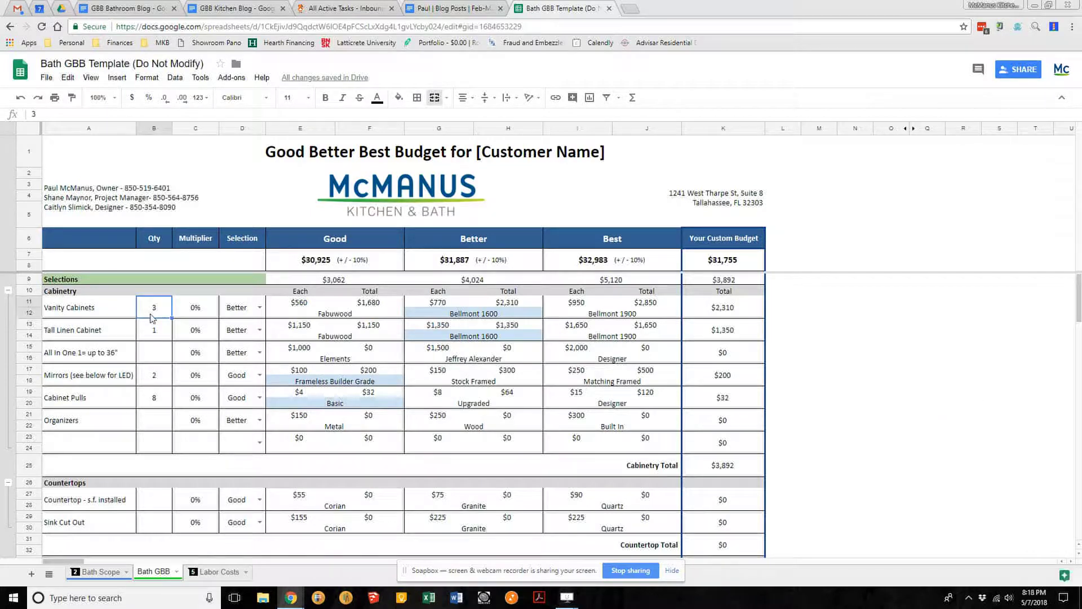
type("4")
left_click(129, 333)
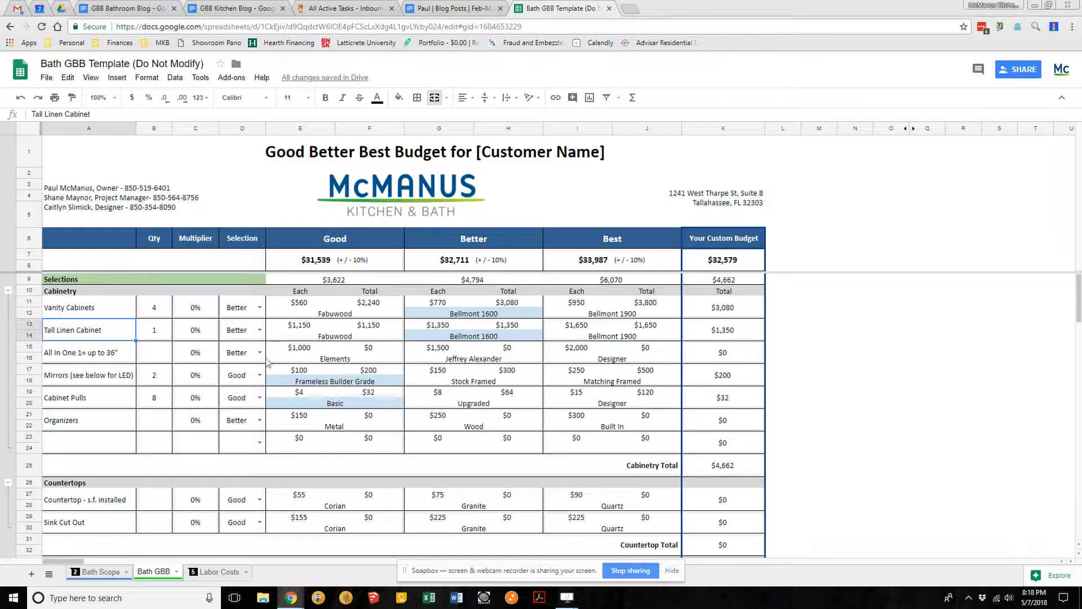
scroll(272, 355, "down", 10)
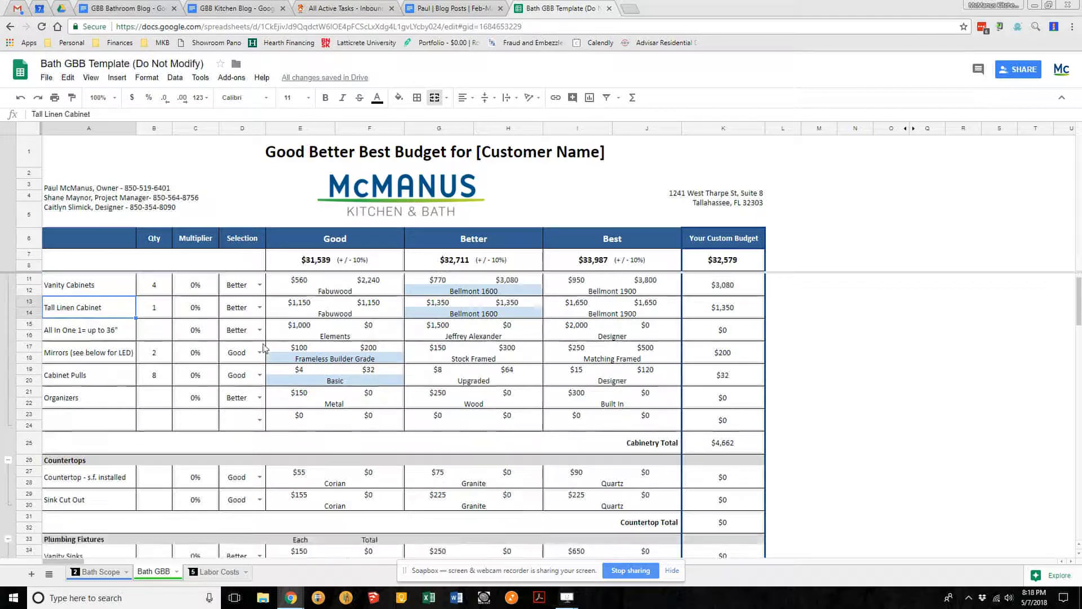
scroll(263, 347, "down", 12)
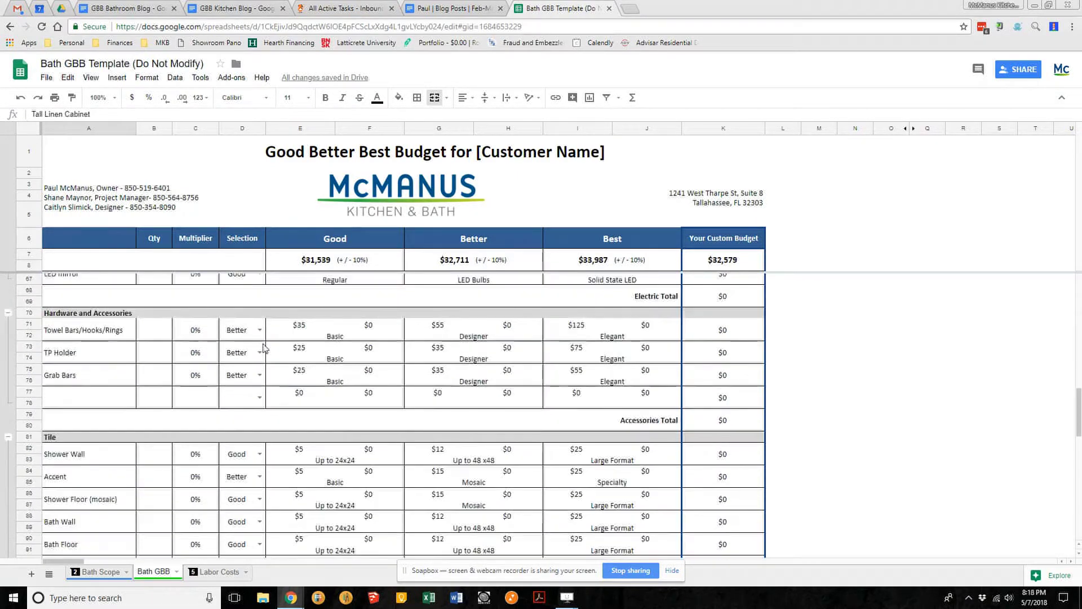
scroll(264, 348, "down", 4)
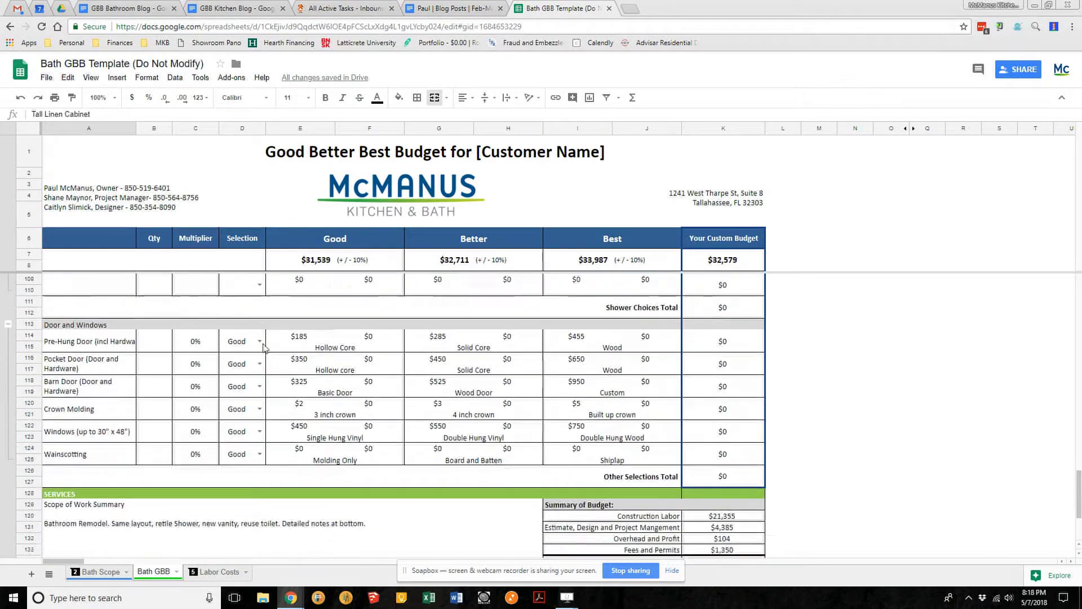
scroll(273, 360, "up", 2)
scroll(276, 381, "up", 20)
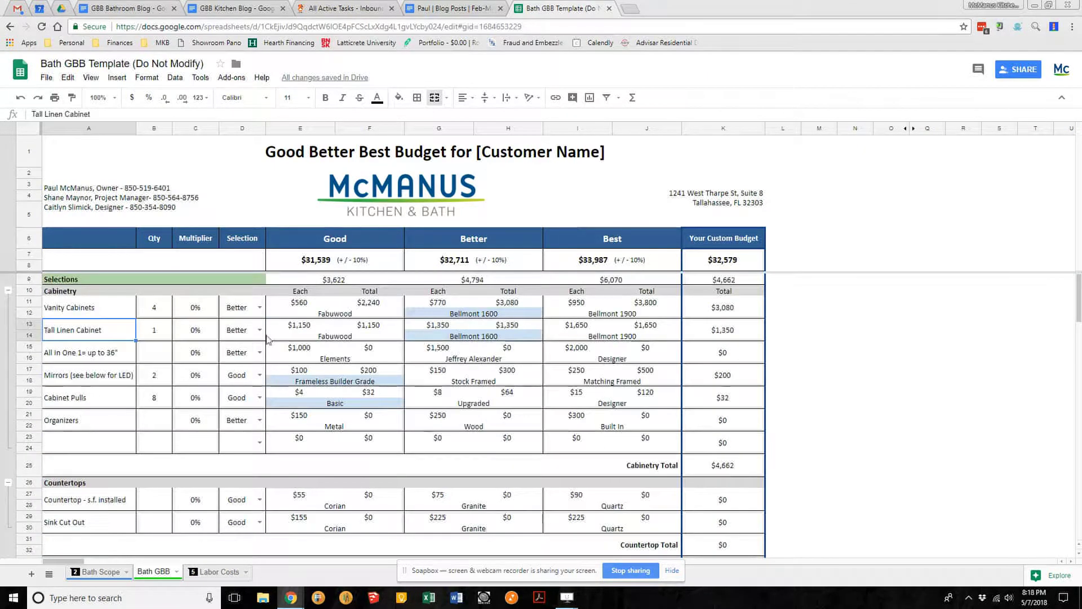
left_click(103, 317)
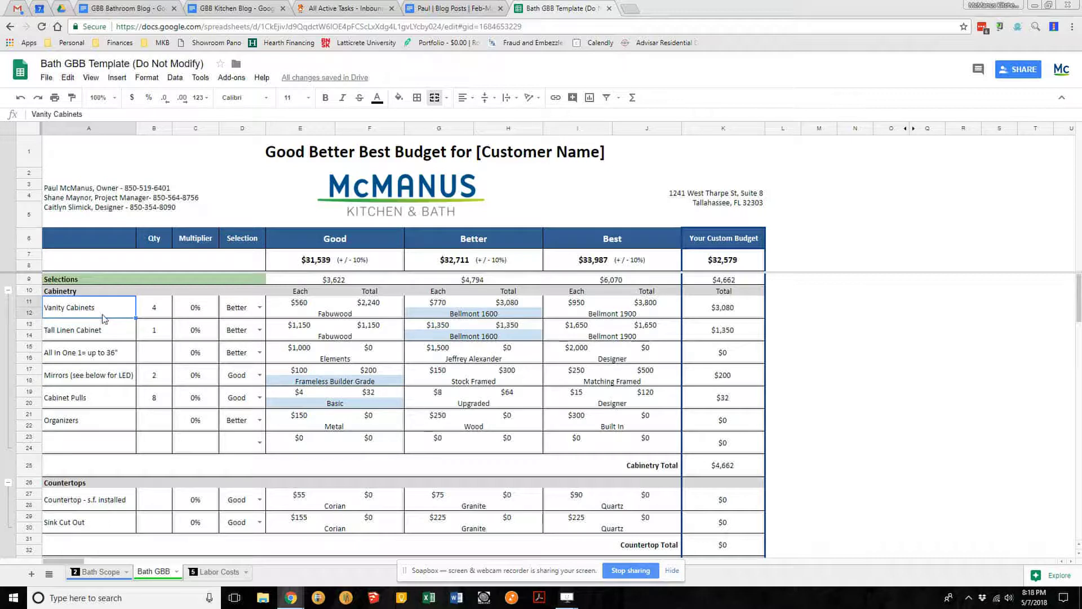
left_click(162, 309)
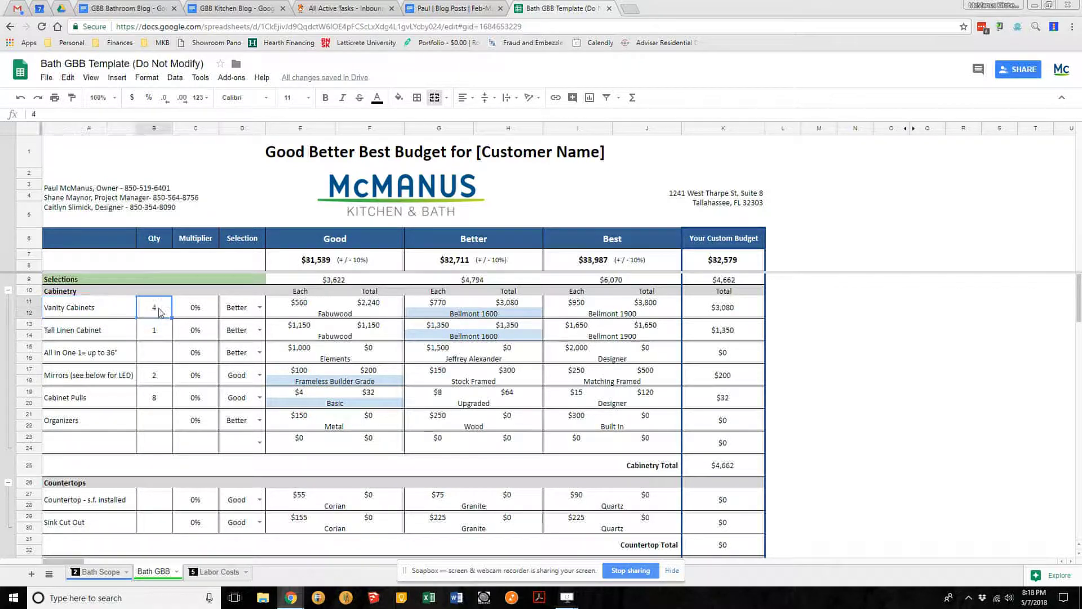
left_click(338, 317)
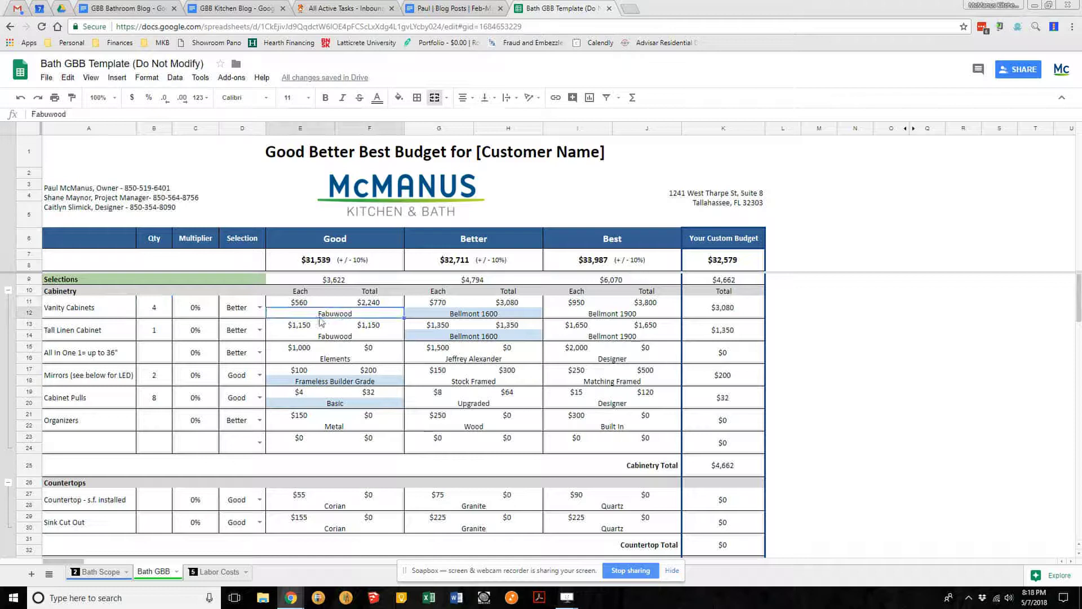
left_click(288, 305)
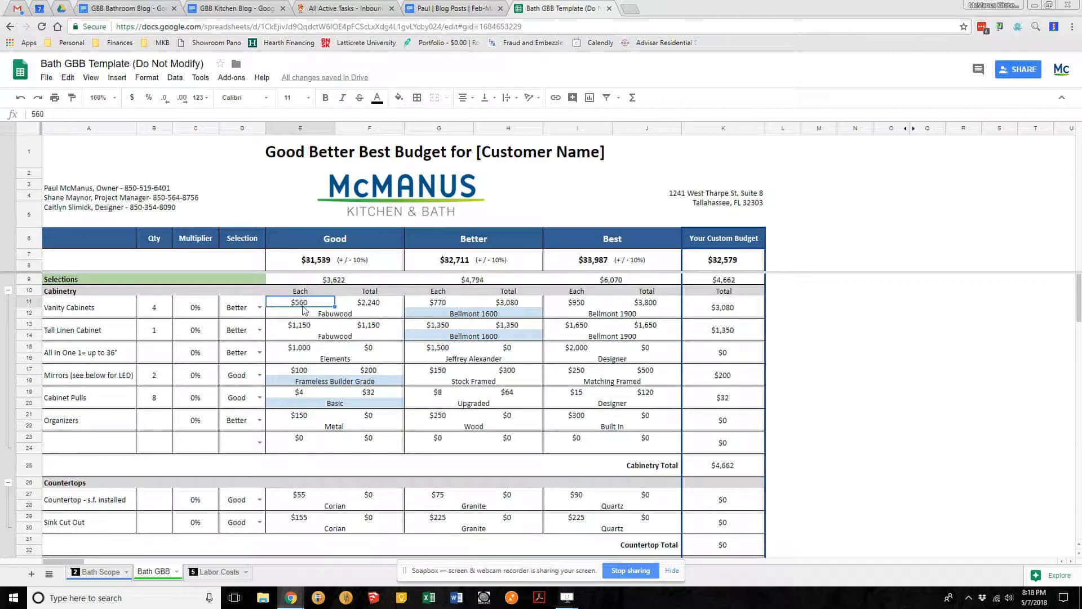
left_click(442, 307)
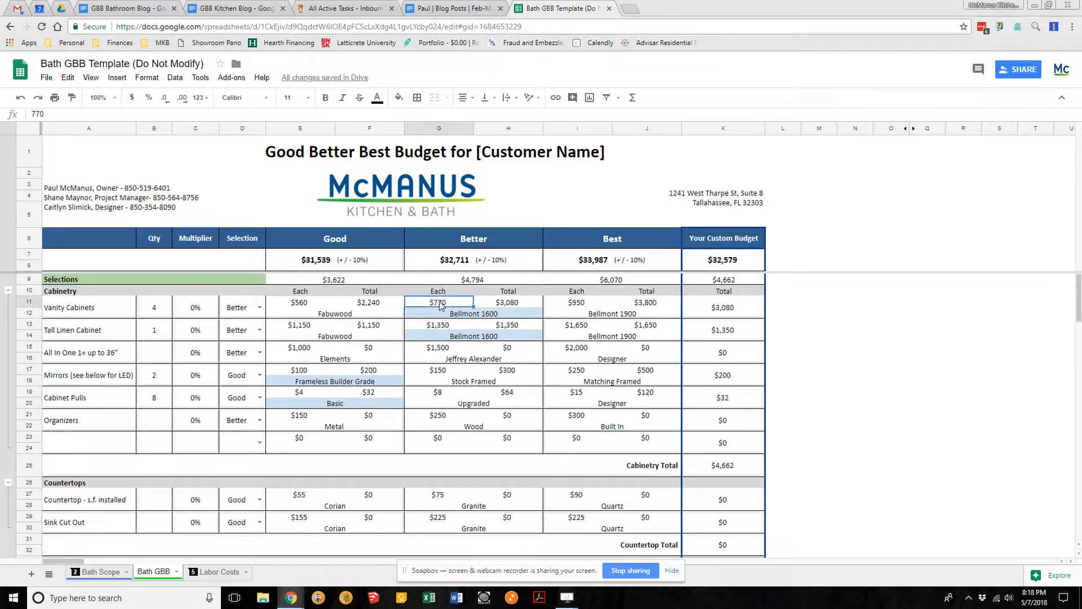
left_click(569, 306)
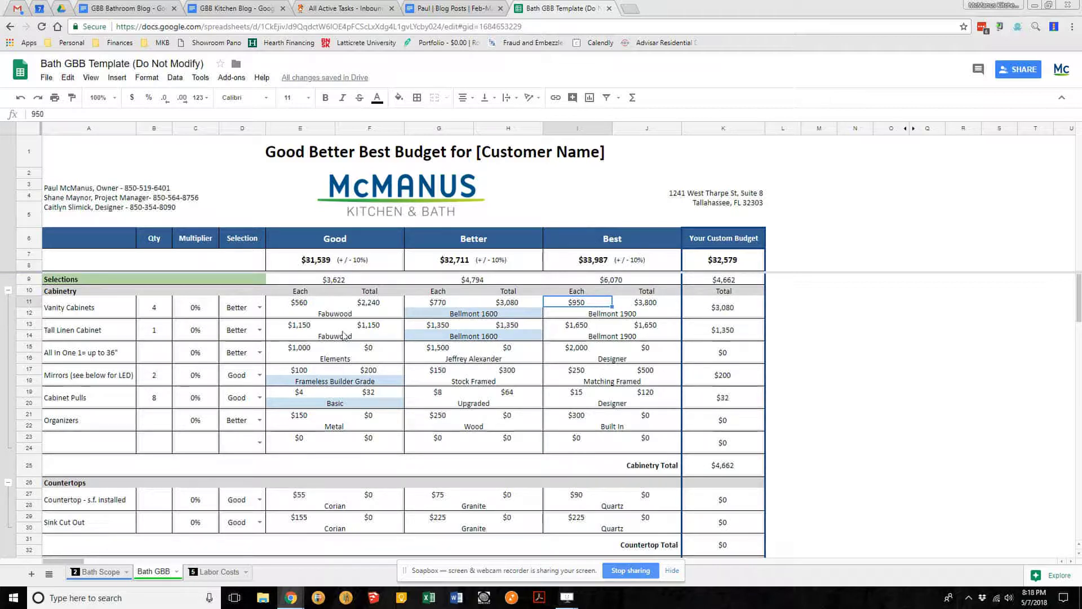
left_click(245, 310)
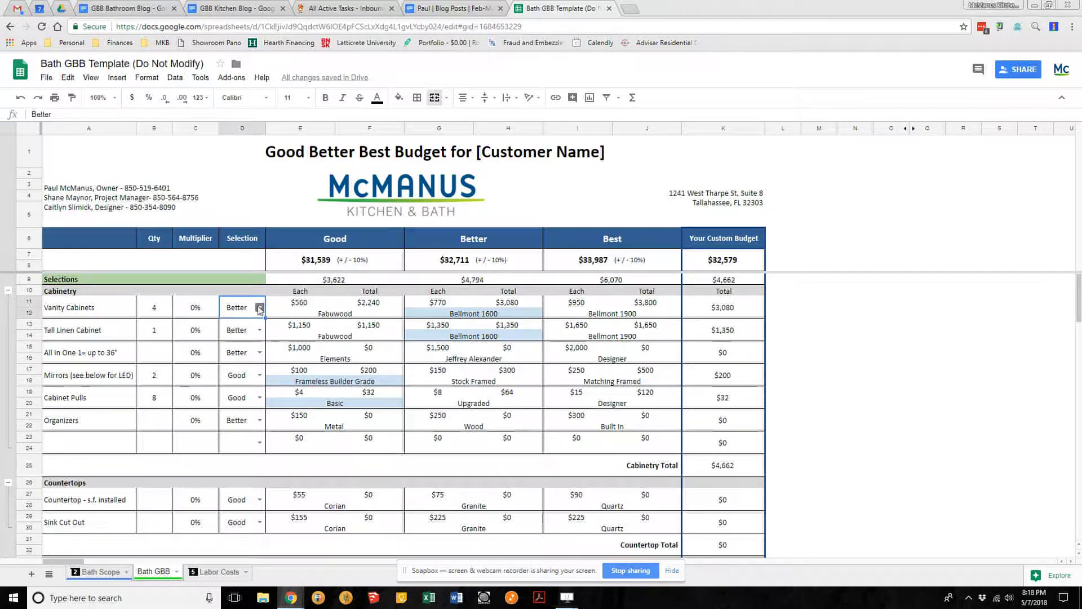
Try the Good tier for Vanity Cabinets and check the custom budget total in K7.
left_click(260, 307)
left_click(242, 327)
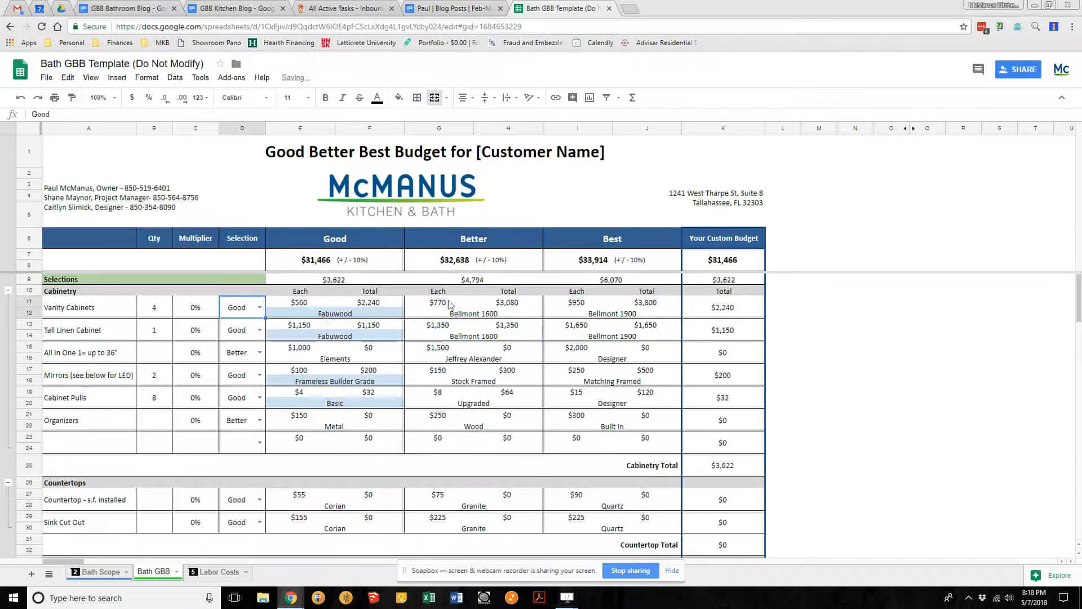
left_click(727, 264)
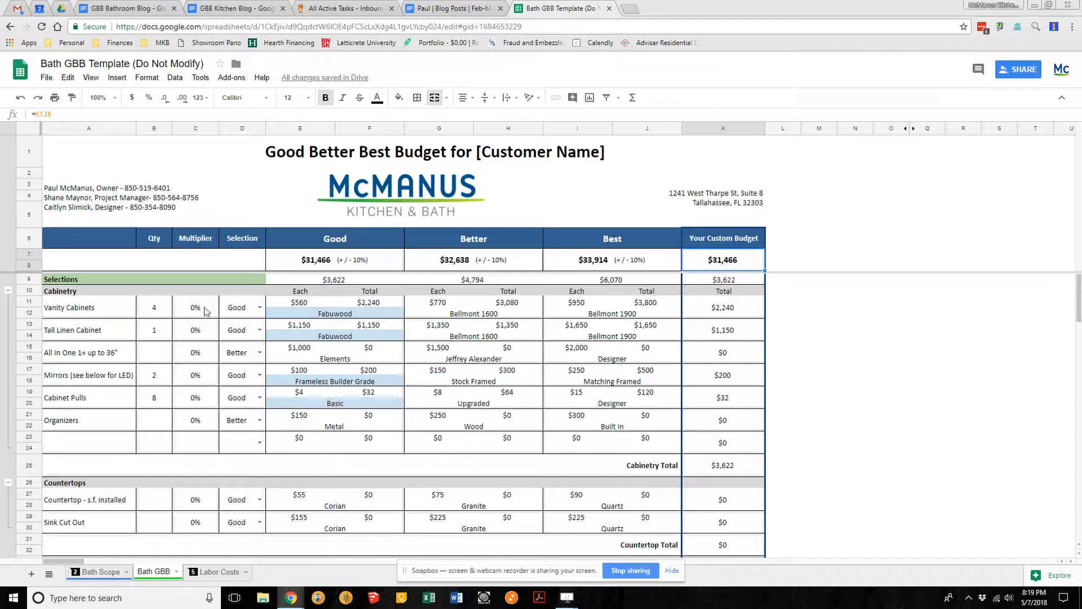
Switch Vanity Cabinets to the Best tier, giving a $3,800 row and $33,670 custom budget.
left_click(259, 307)
left_click(247, 355)
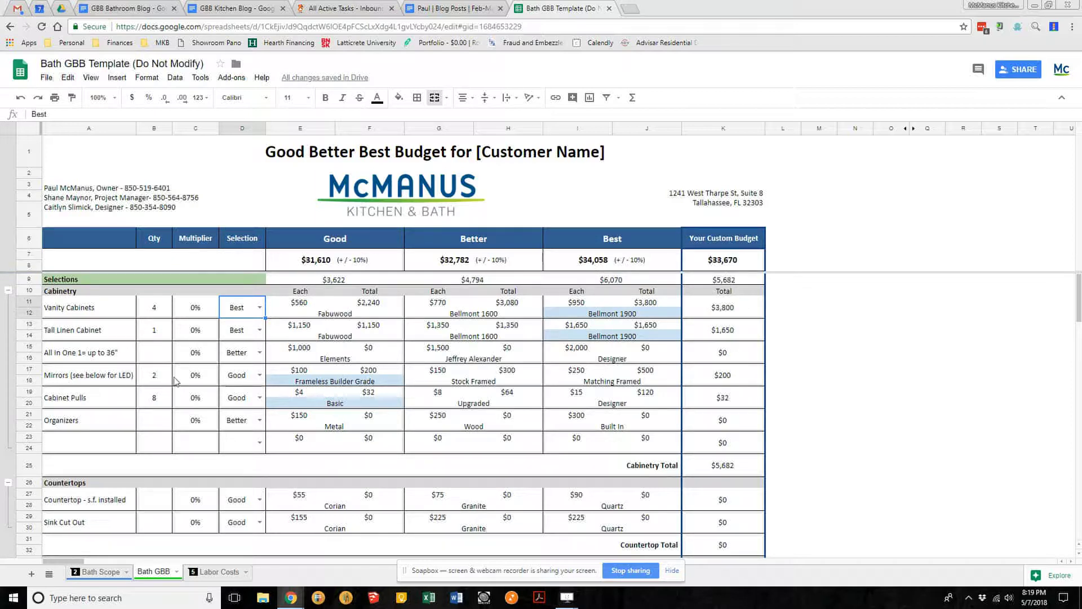
left_click(252, 376)
Set Mirrors to the Better tier at $300, lifting the custom budget to $33,822.
left_click(258, 376)
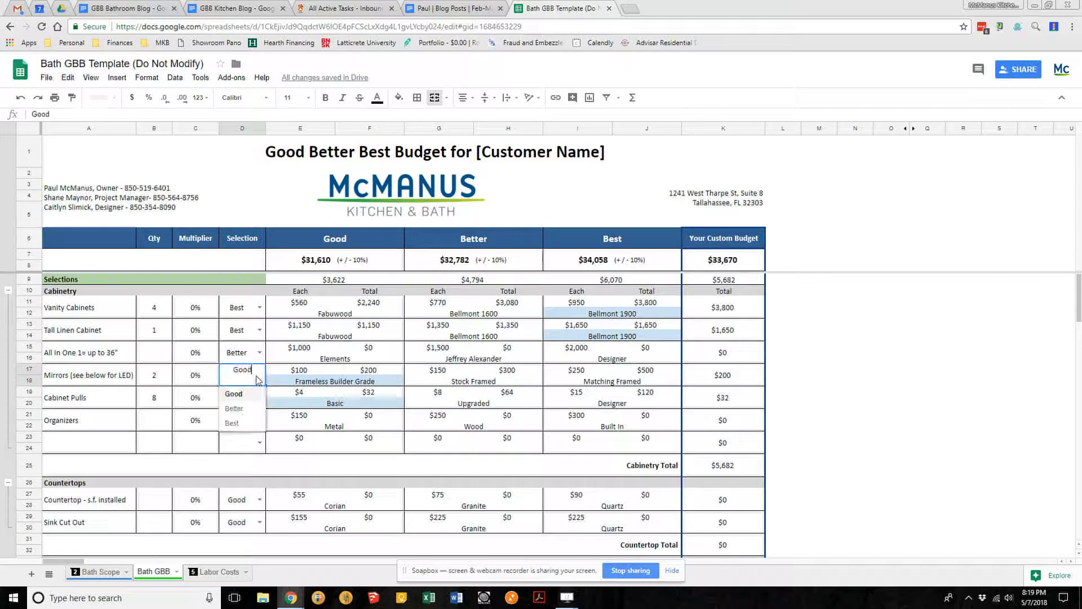
left_click(234, 408)
scroll(224, 369, "down", 1)
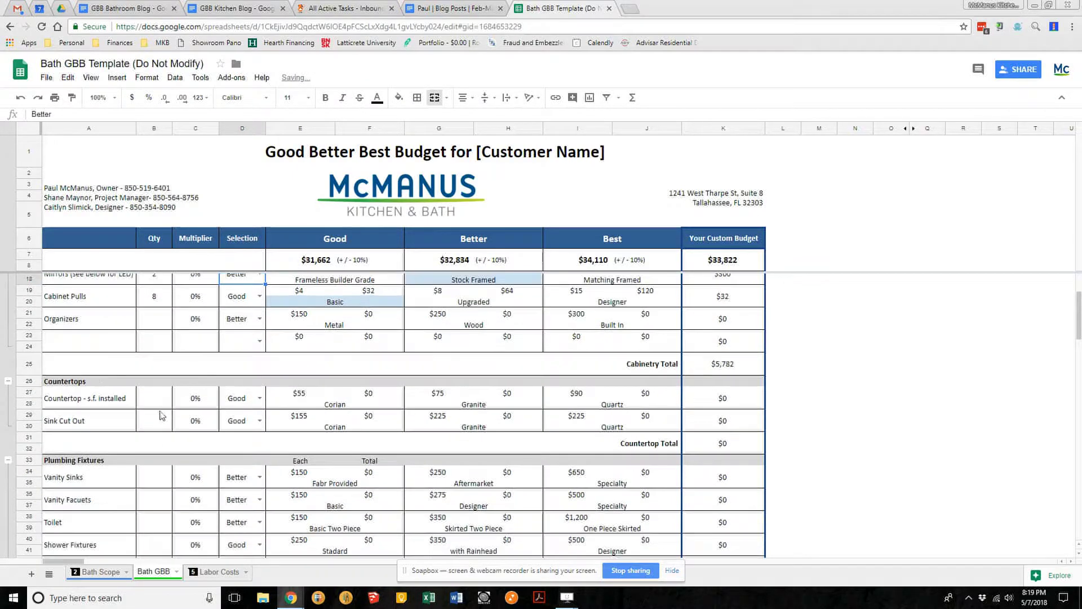
scroll(217, 392, "up", 3)
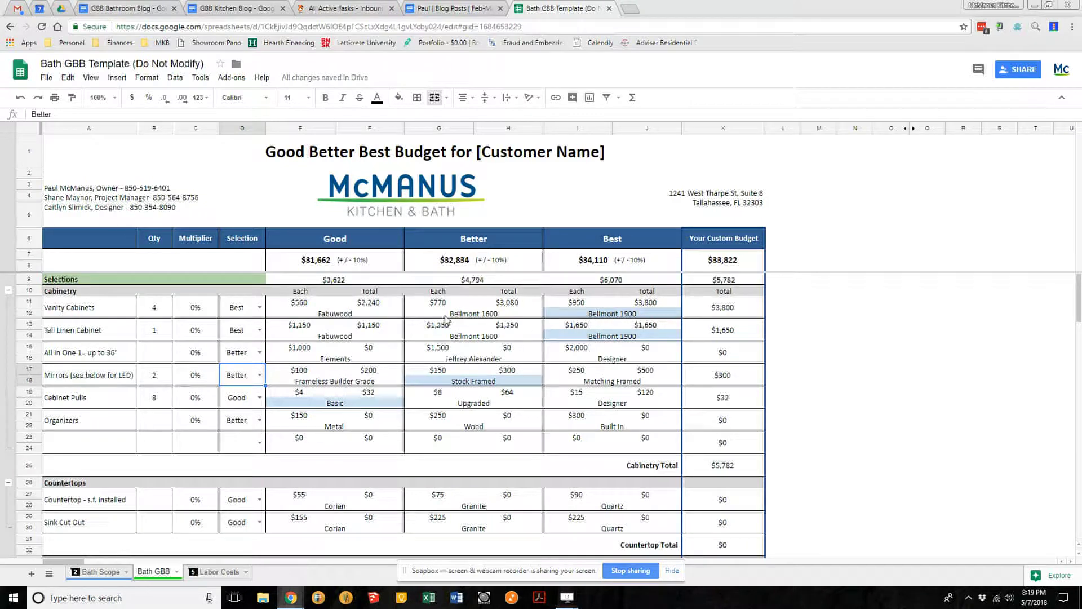
scroll(113, 369, "down", 3)
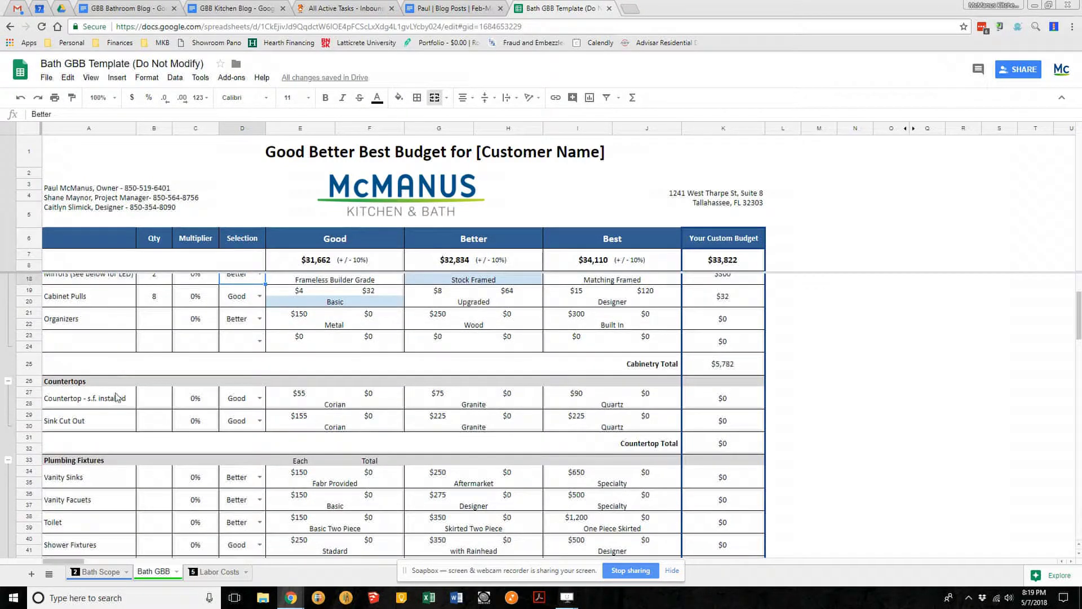
Set the Countertop to Best so Countertop and Sink Cut Out use Best, noting the Quartz option.
left_click(243, 401)
left_click(260, 398)
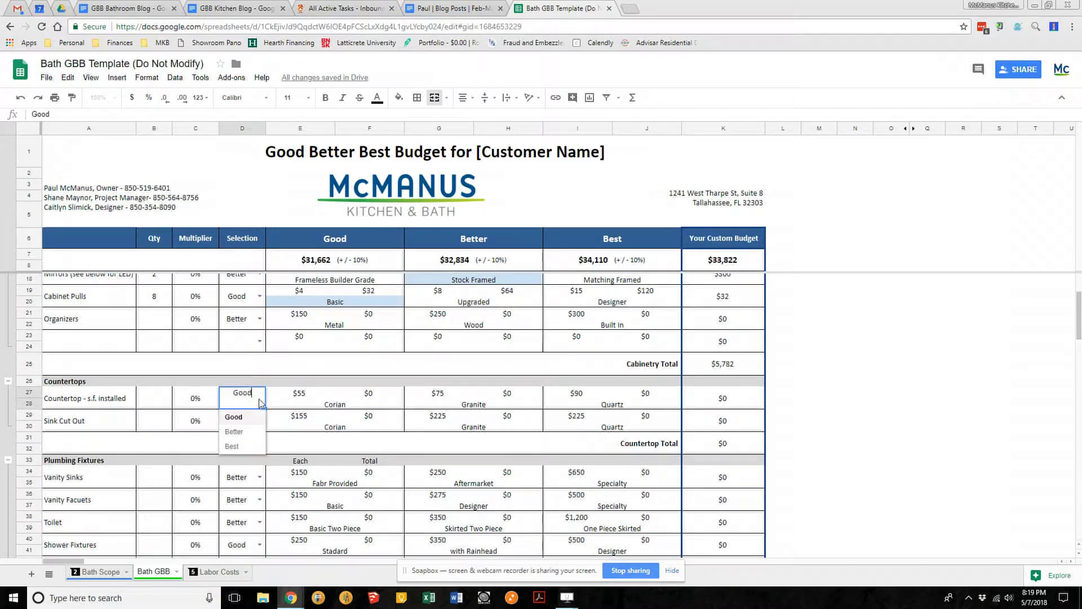
left_click(246, 447)
scroll(382, 399, "down", 3)
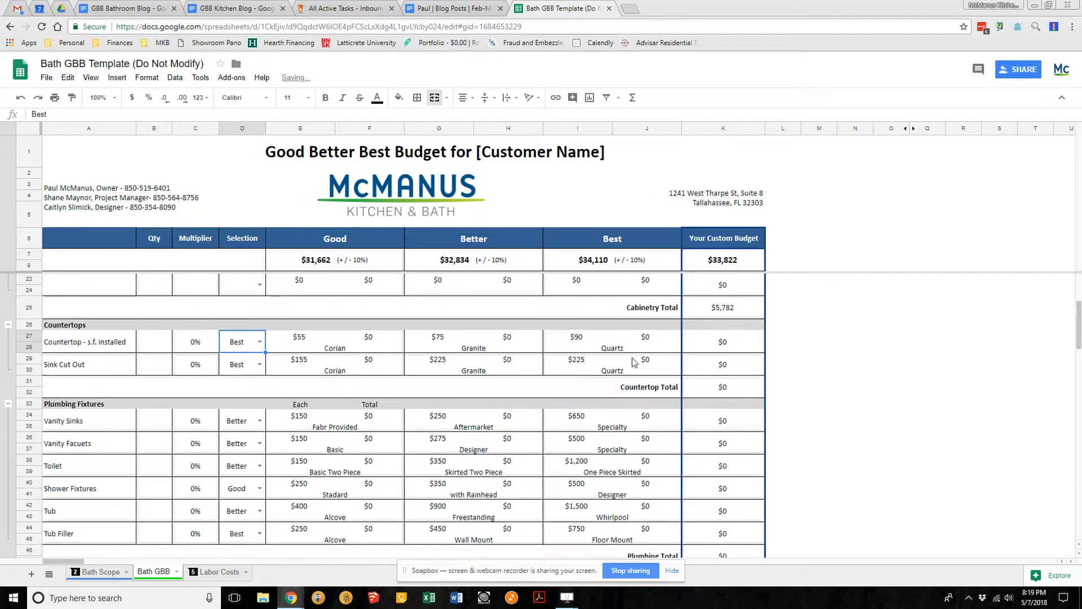
left_click(631, 346)
scroll(163, 369, "down", 3)
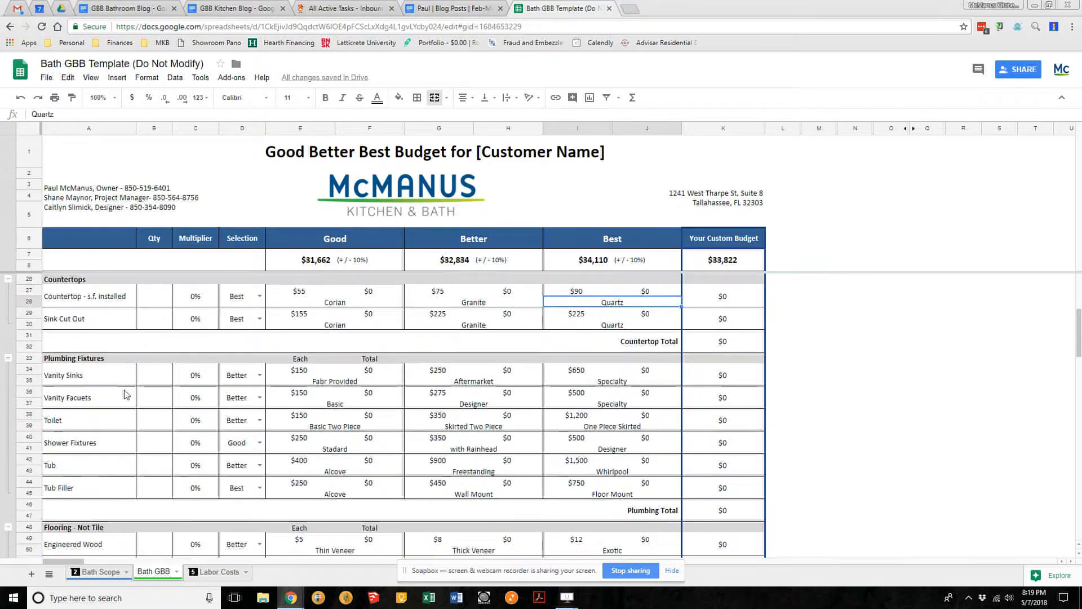
left_click(239, 364)
Switch Vanity Sinks from Better to the Good tier at $150.
left_click(259, 363)
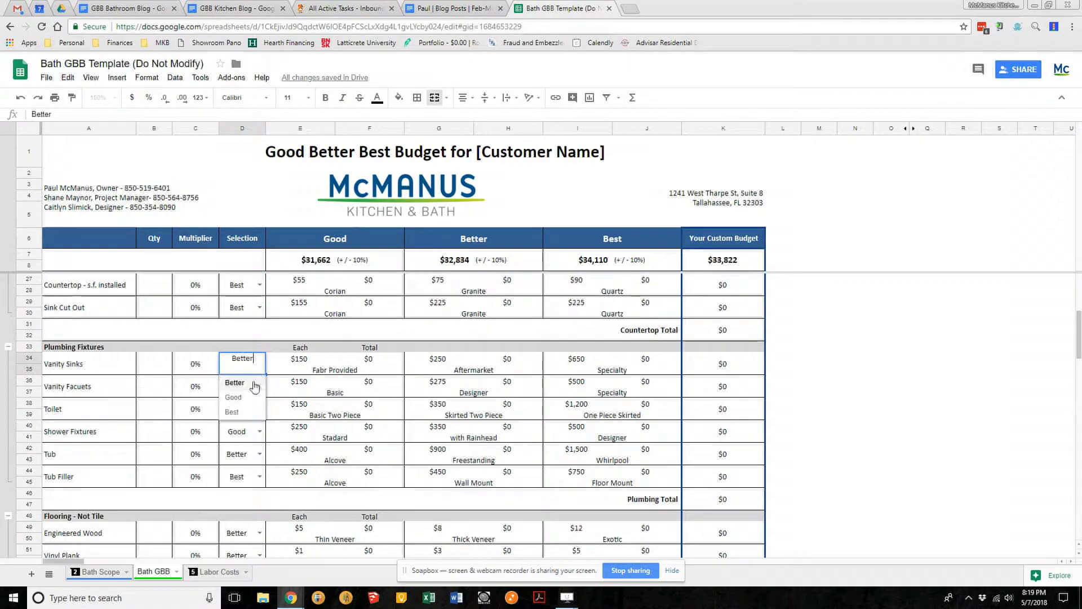
left_click(233, 396)
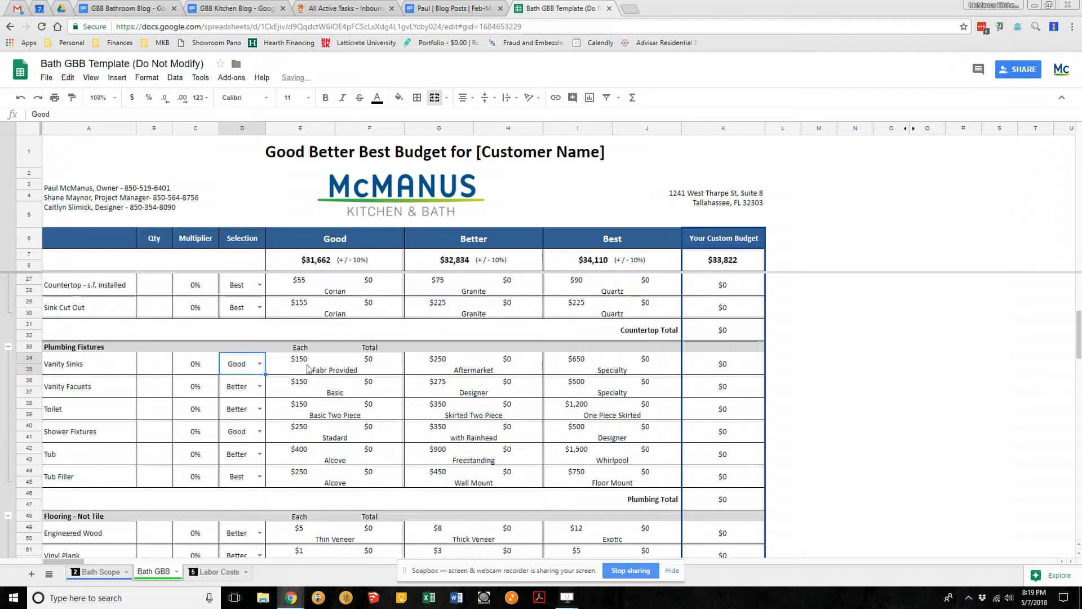
left_click(300, 362)
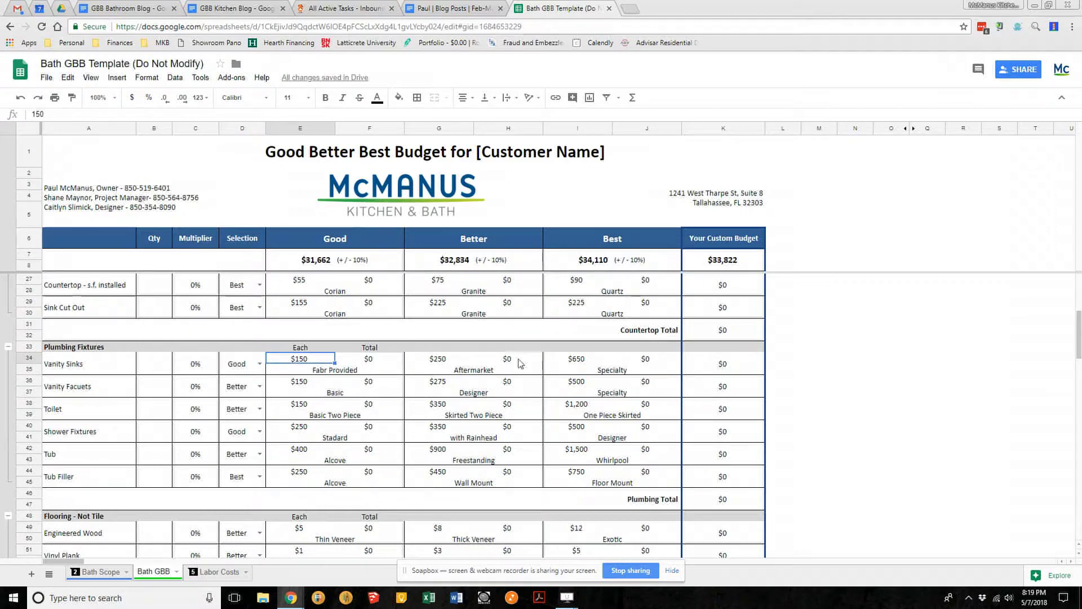
Review the Vanity Faucets quantity and $500 Best price, keeping the faucets at Better.
left_click(142, 394)
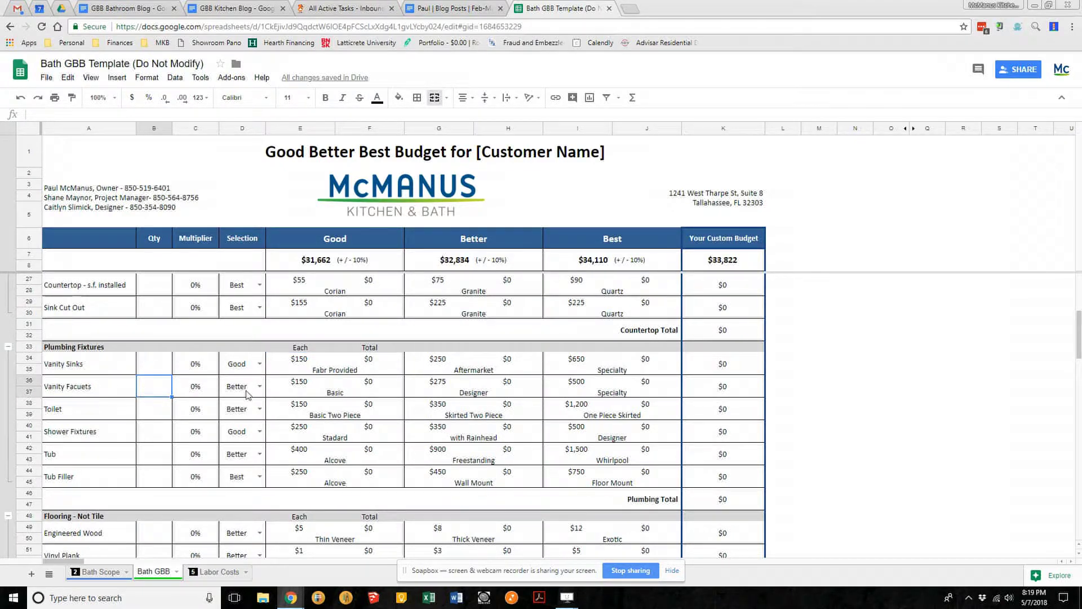
left_click(606, 384)
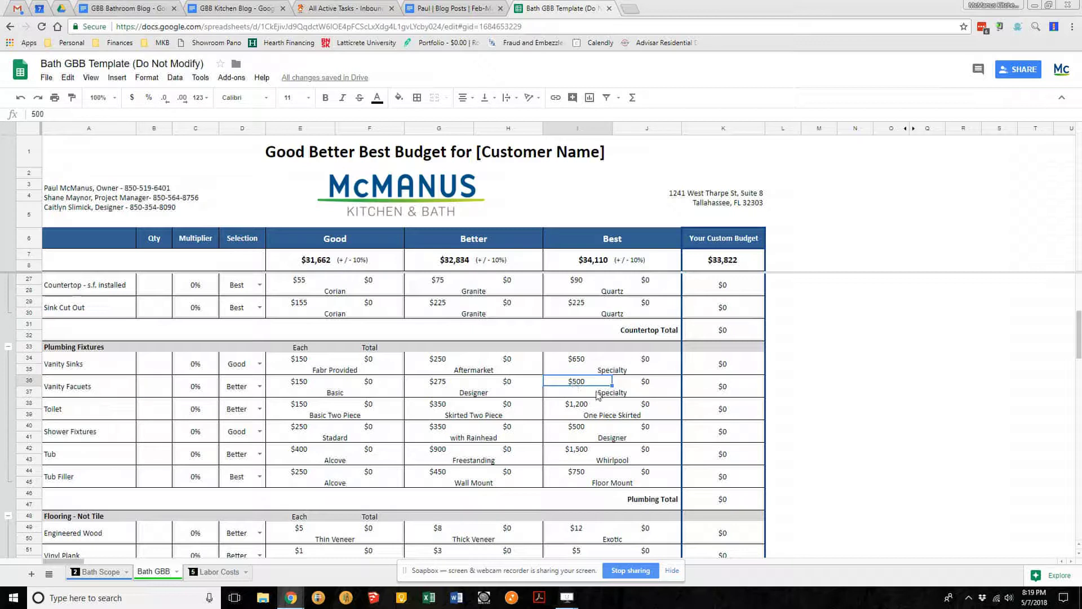
left_click(260, 386)
left_click(244, 408)
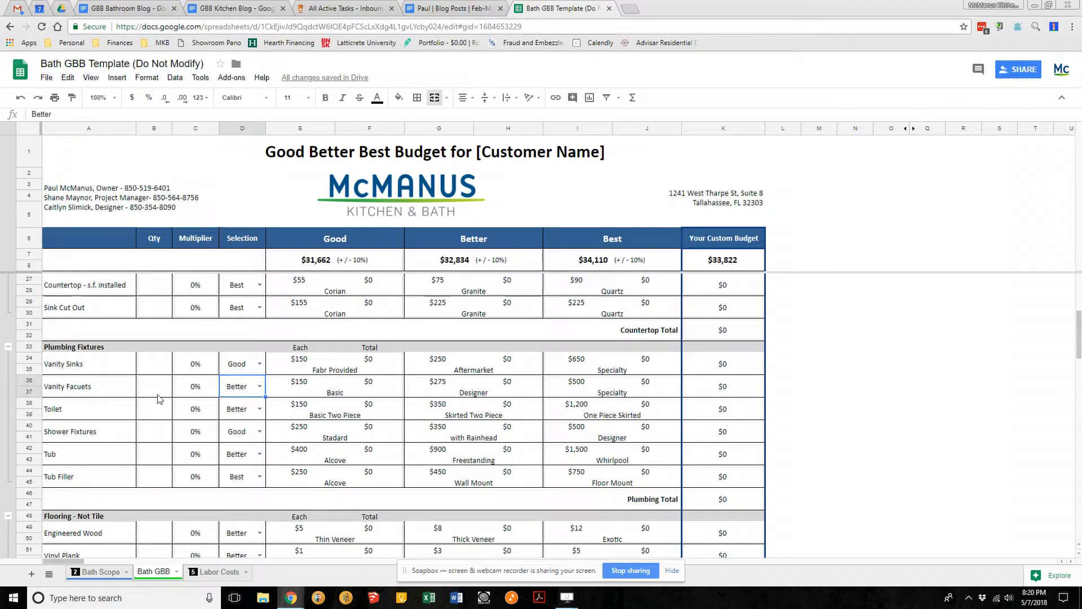
scroll(158, 399, "down", 6)
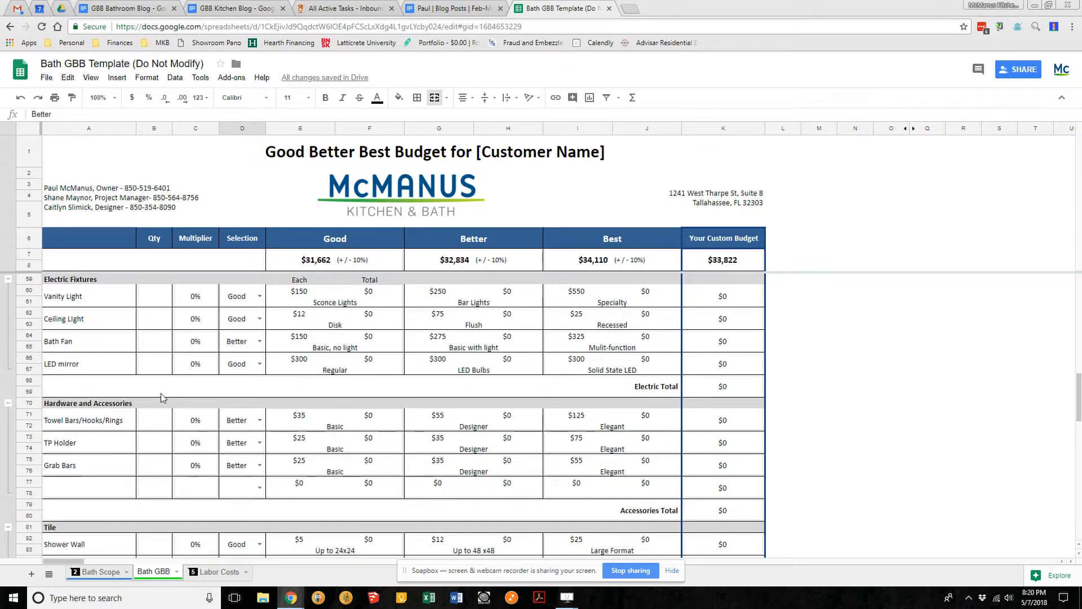
scroll(136, 378, "down", 3)
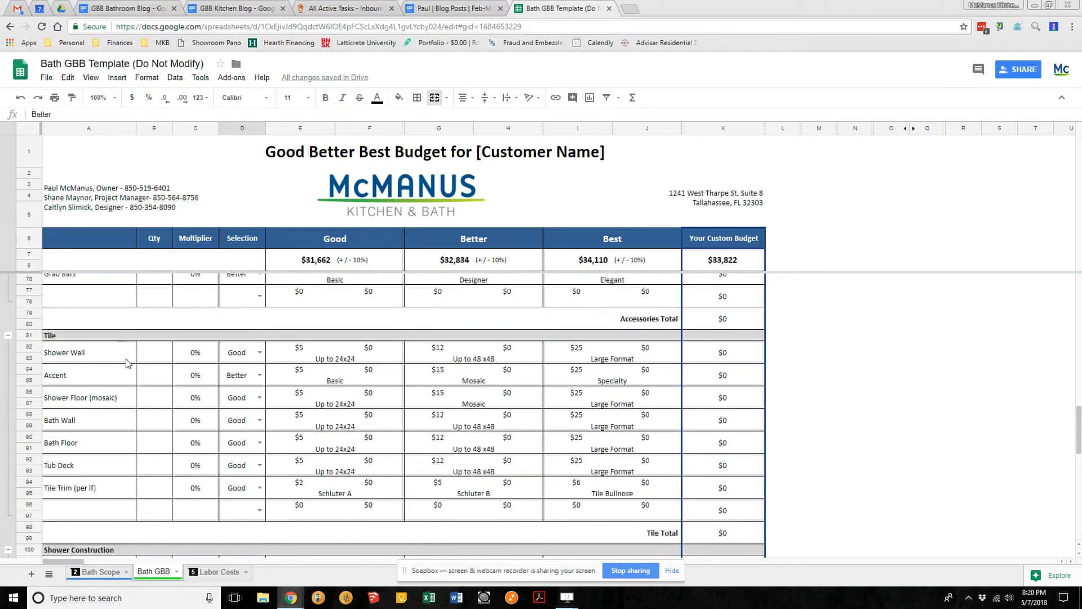
scroll(130, 372, "down", 4)
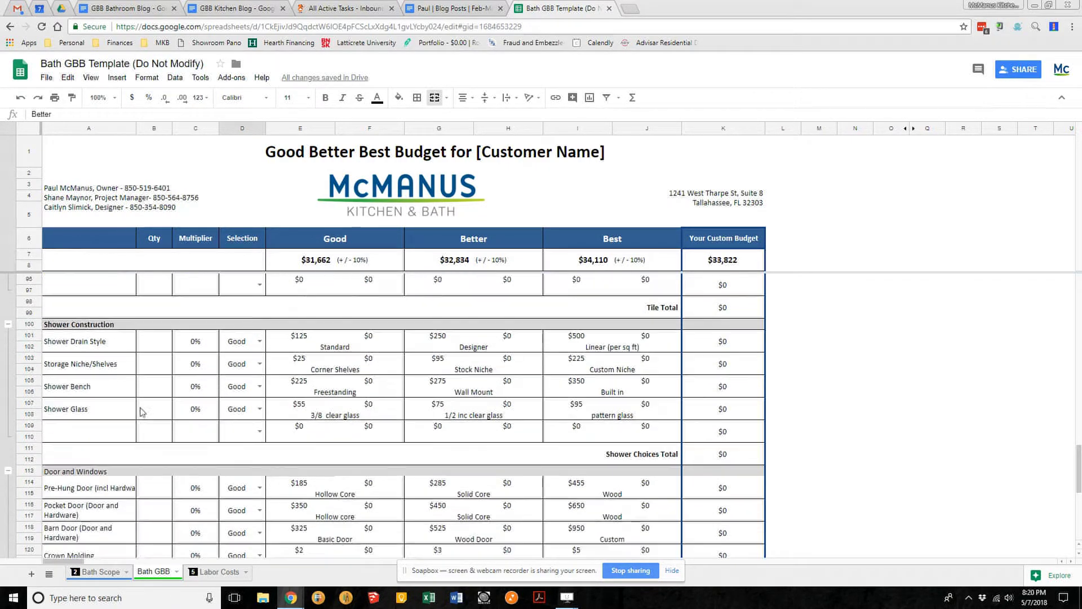
scroll(60, 311, "down", 1)
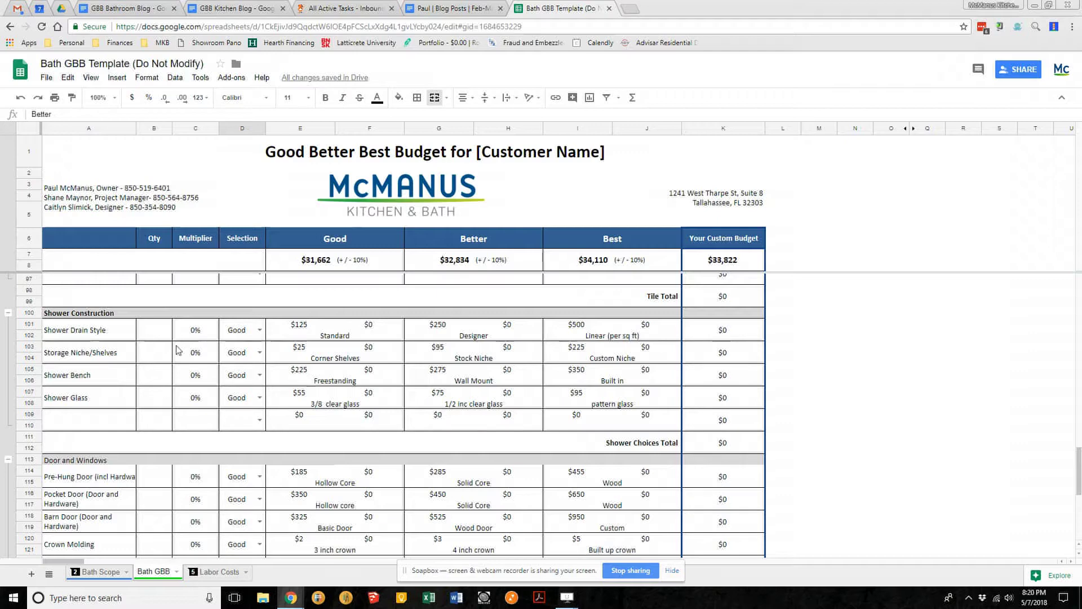
scroll(118, 315, "down", 5)
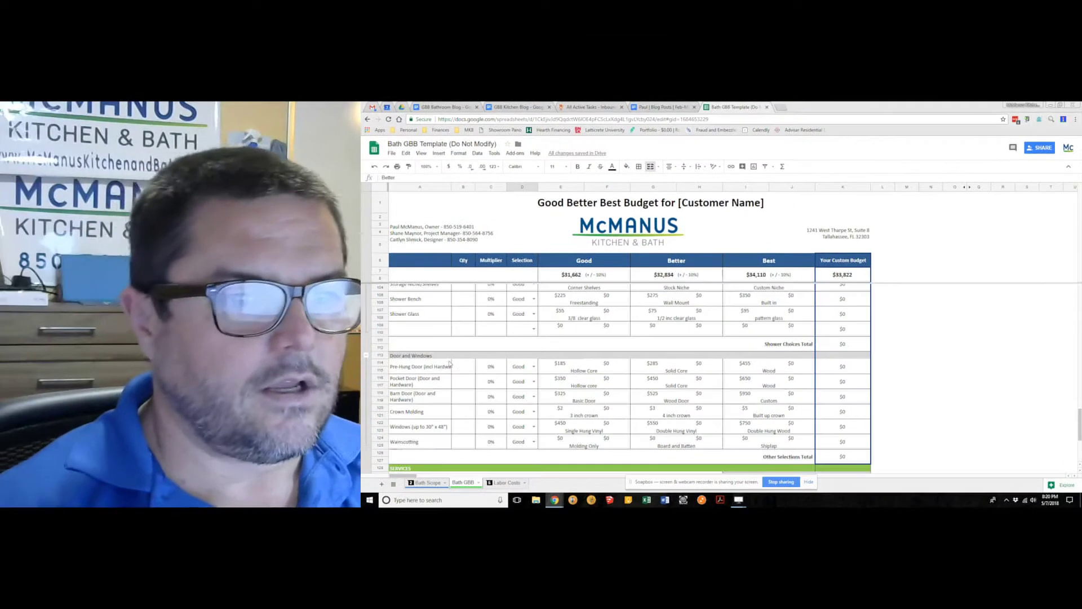
scroll(487, 388, "down", 2)
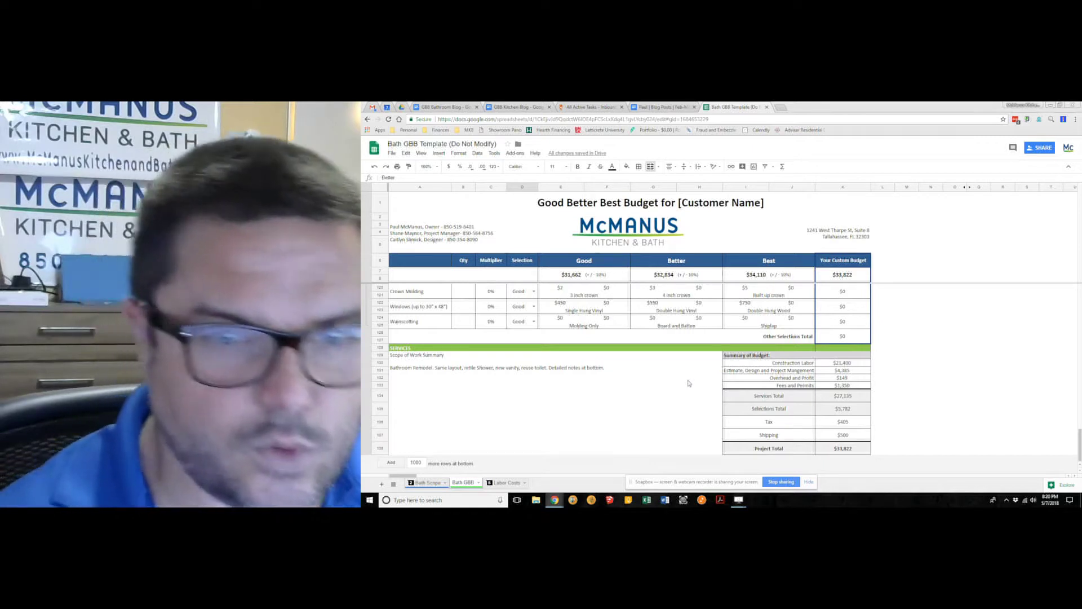
scroll(700, 373, "up", 20)
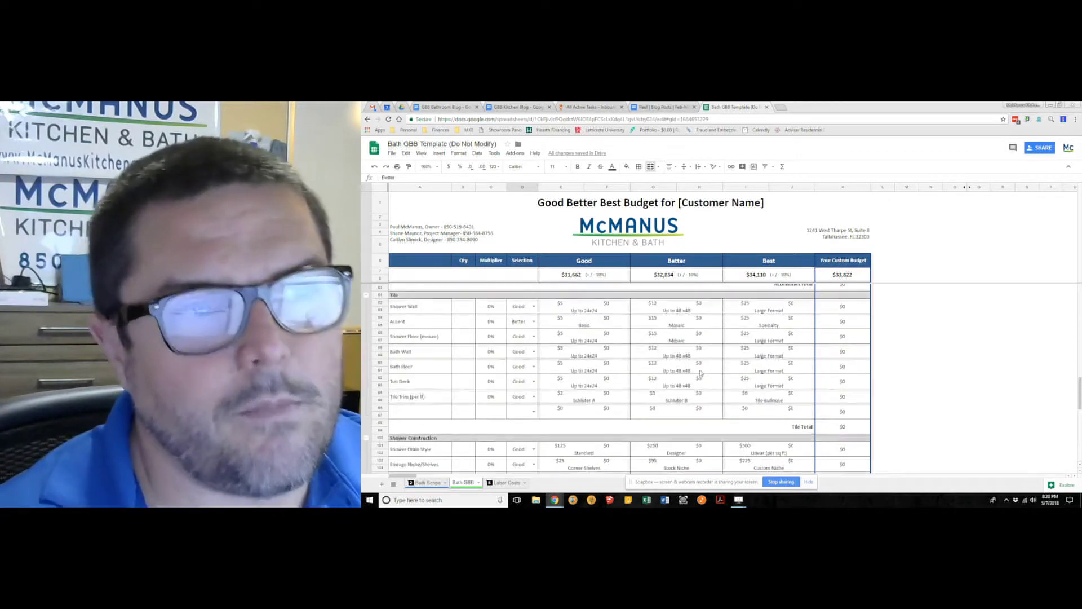
scroll(701, 372, "up", 5)
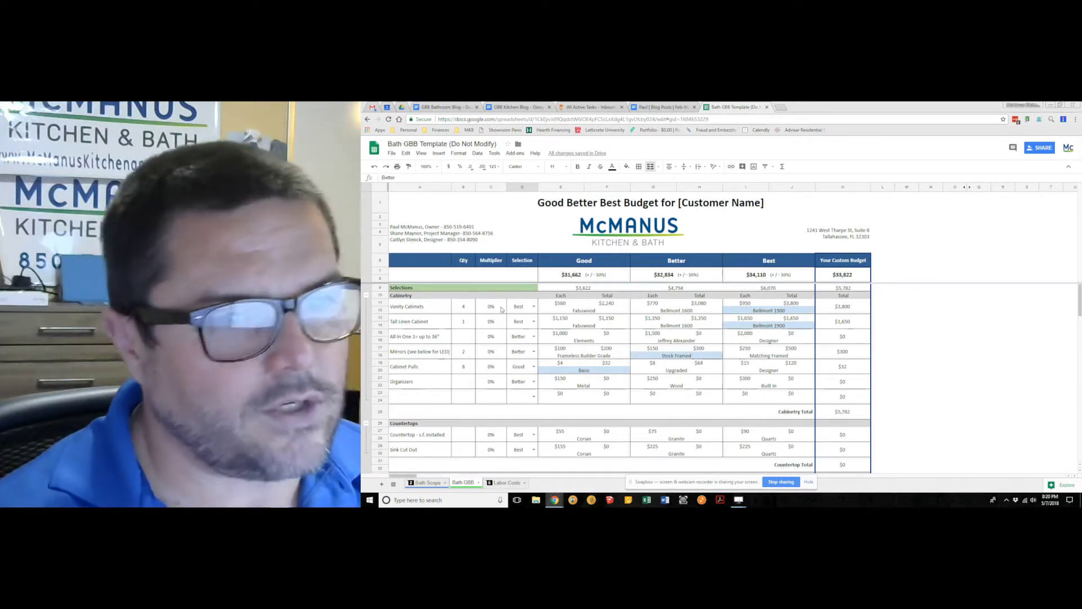
left_click(563, 304)
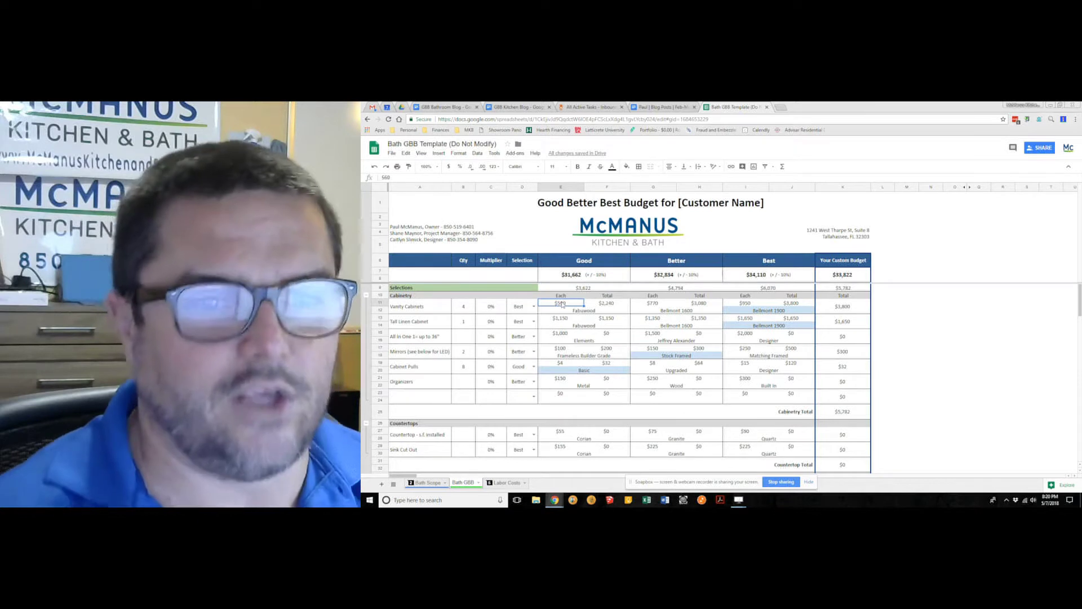
left_click(750, 304)
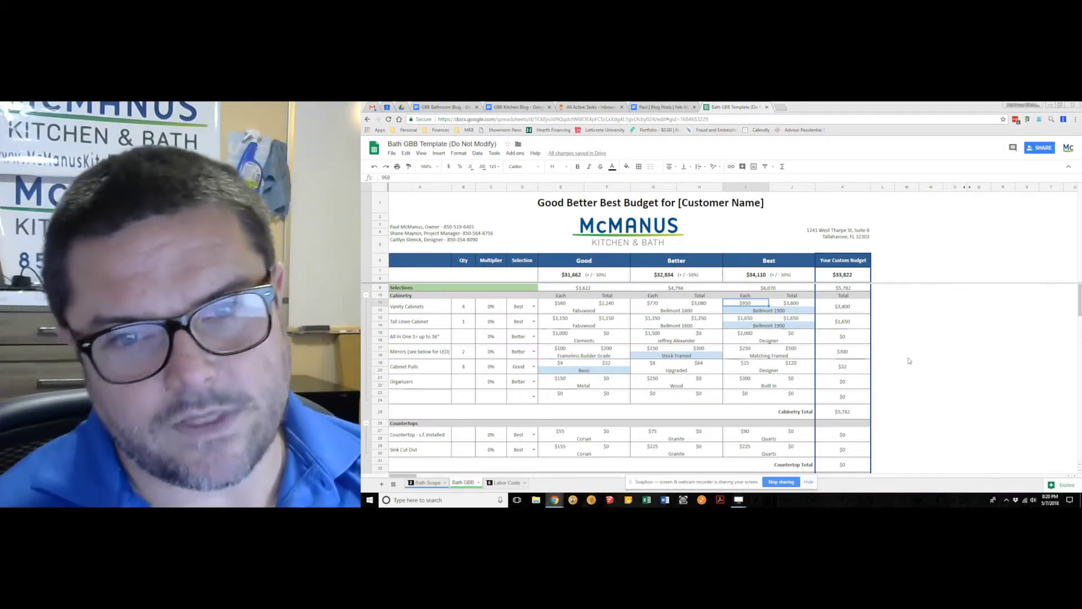
scroll(758, 347, "down", 2)
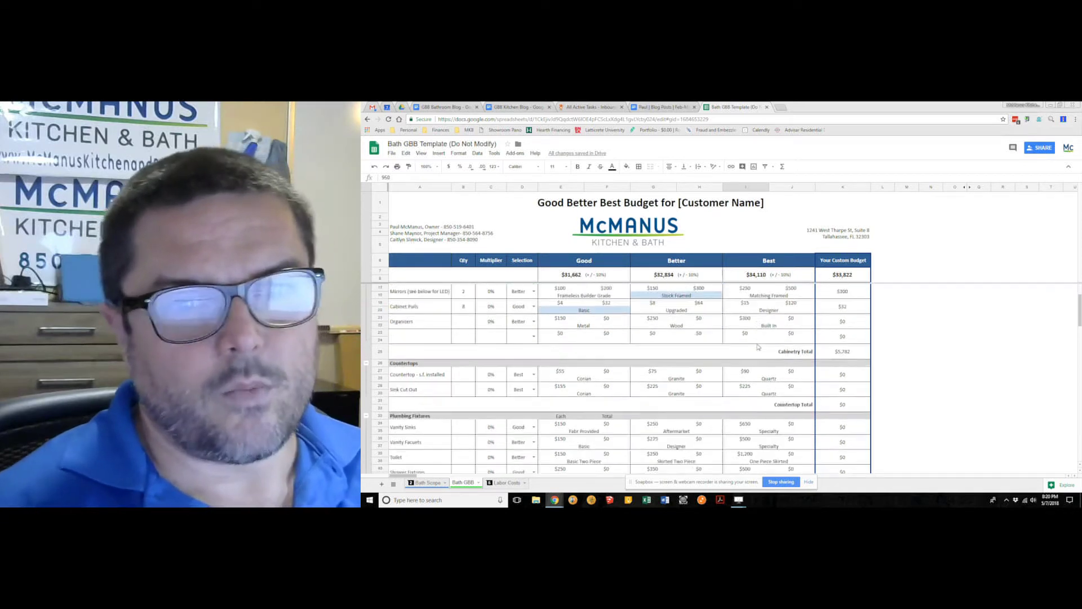
scroll(648, 304, "up", 2)
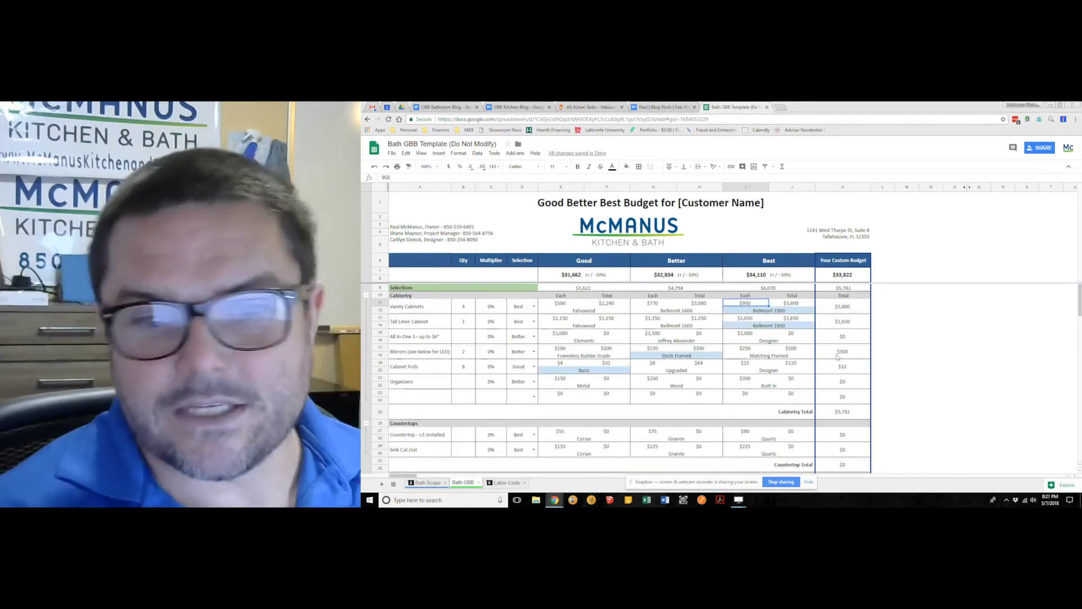
scroll(840, 357, "down", 5)
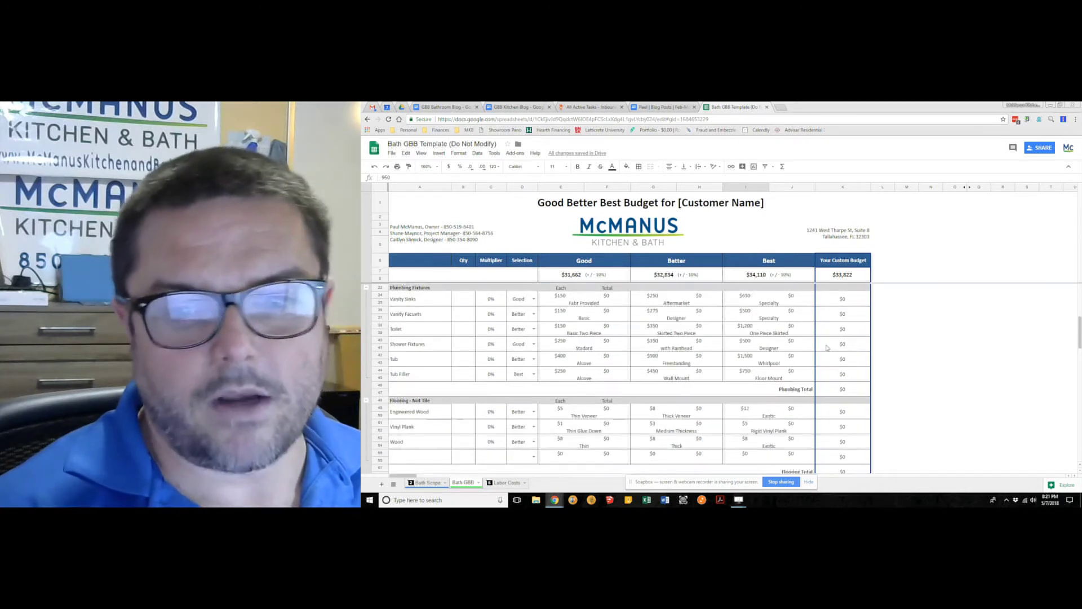